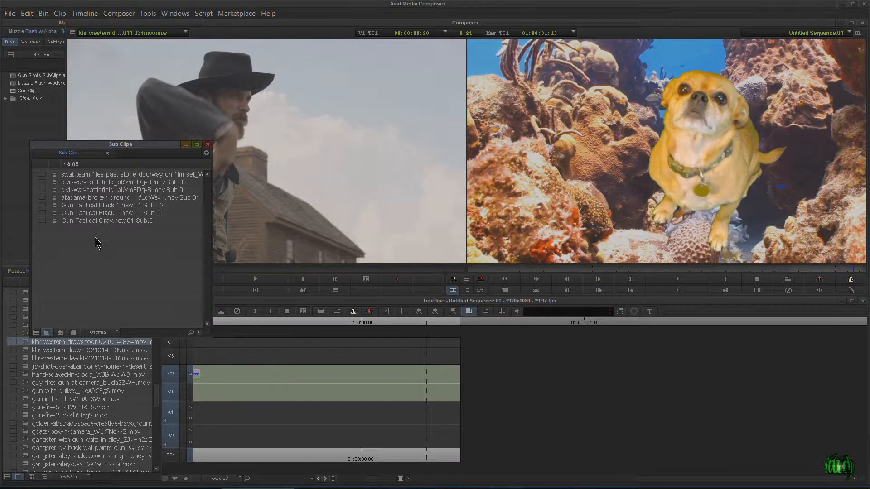
# Step: Mark the khr-western-drawshoot clip from 00:00:00:16 to 00:00:01:04 and create a subclip of that range in the Sub Clips bin
pyautogui.click(248, 214)
pyautogui.moveTo(95, 271)
pyautogui.mouseDown()
pyautogui.moveTo(332, 254)
pyautogui.moveTo(85, 277)
pyautogui.moveTo(109, 257)
pyautogui.moveTo(280, 269)
pyautogui.moveTo(92, 273)
pyautogui.mouseUp()
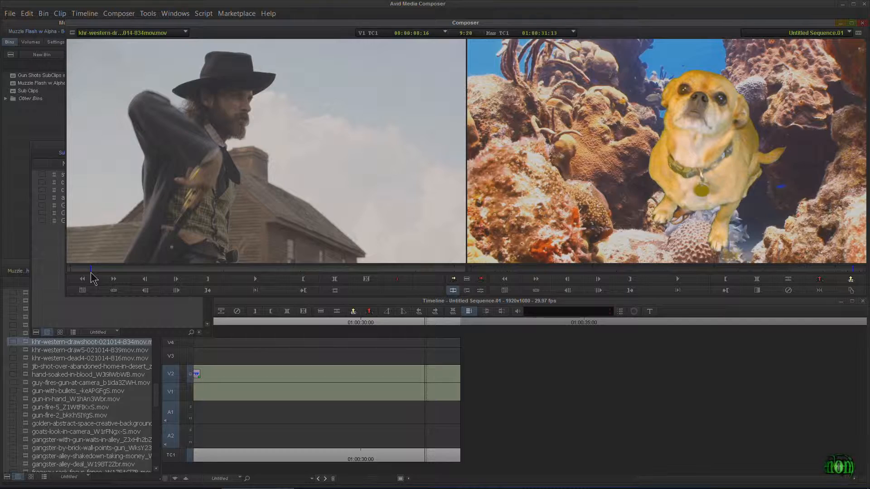
pyautogui.press('o')
pyautogui.moveTo(91, 273); pyautogui.dragTo(112, 269)
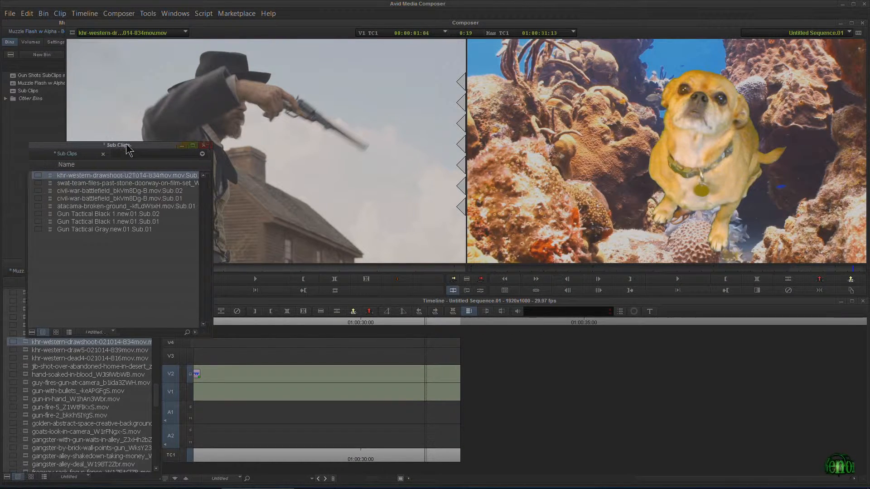
# Step: Reposition the Sub Clips bin window and widen it enough to fit the full name of the new subclip
pyautogui.moveTo(127, 146); pyautogui.dragTo(113, 139)
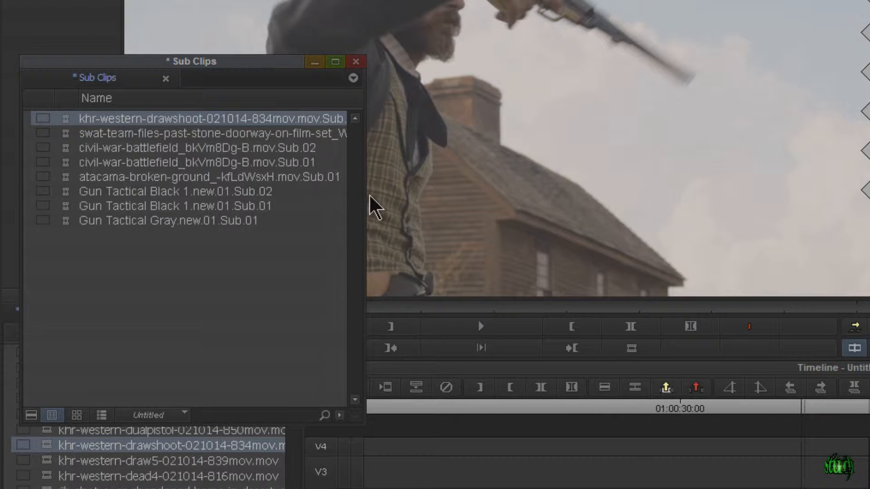
pyautogui.moveTo(194, 212); pyautogui.dragTo(264, 210)
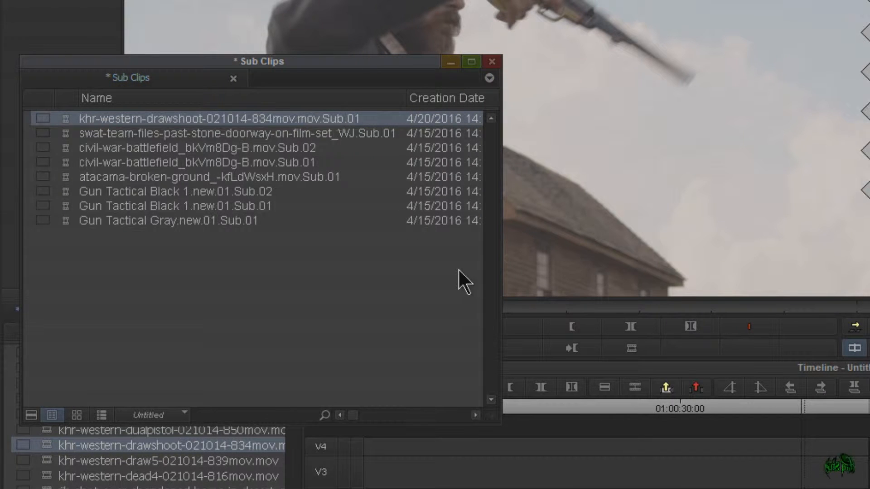
pyautogui.moveTo(502, 256); pyautogui.dragTo(422, 258)
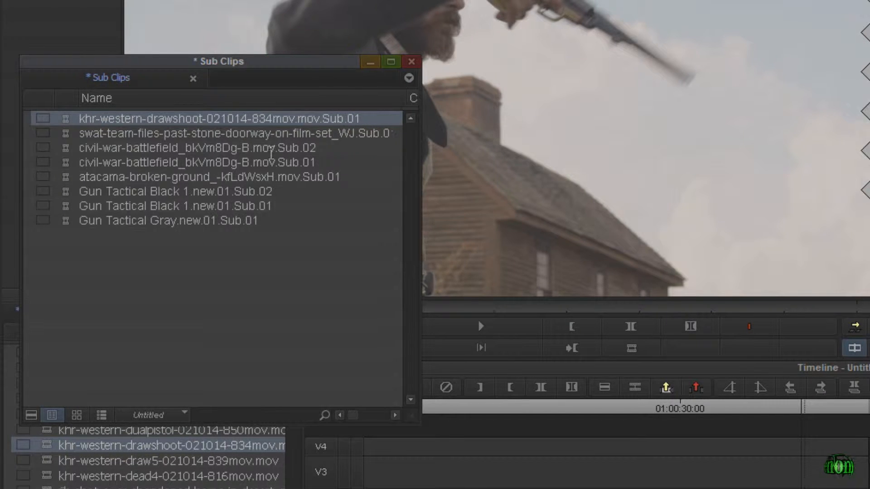
# Step: Rename the new khr-western-drawshoot subclip to "Gun Draw"
pyautogui.click(304, 119)
pyautogui.moveTo(326, 119); pyautogui.dragTo(69, 131)
pyautogui.press('BackSpace')
pyautogui.moveTo(137, 121); pyautogui.dragTo(32, 119)
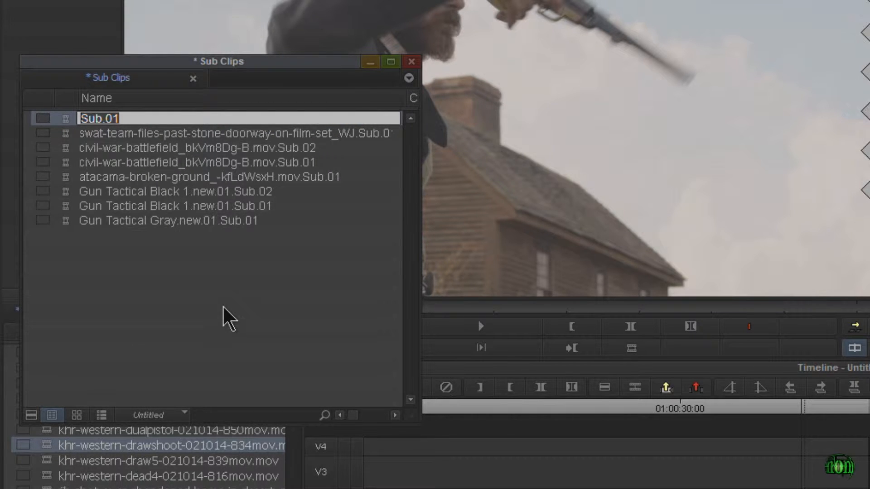
pyautogui.write('Gun Draw')
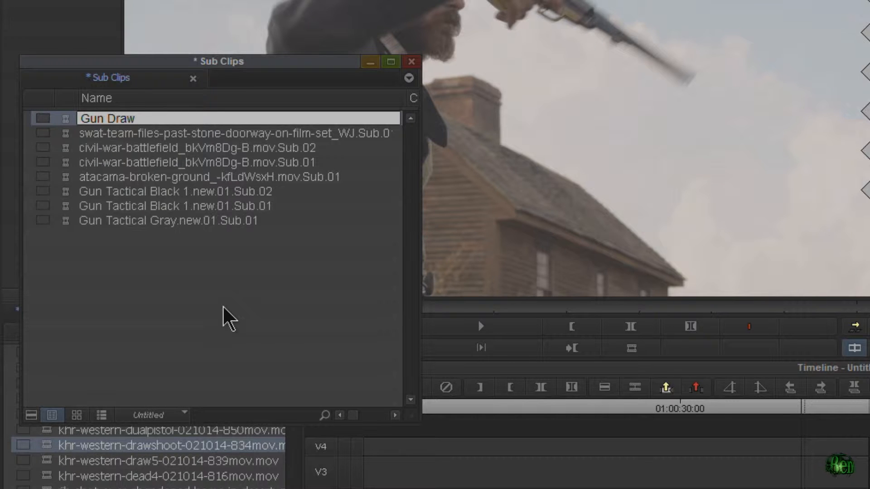
pyautogui.press('Return')
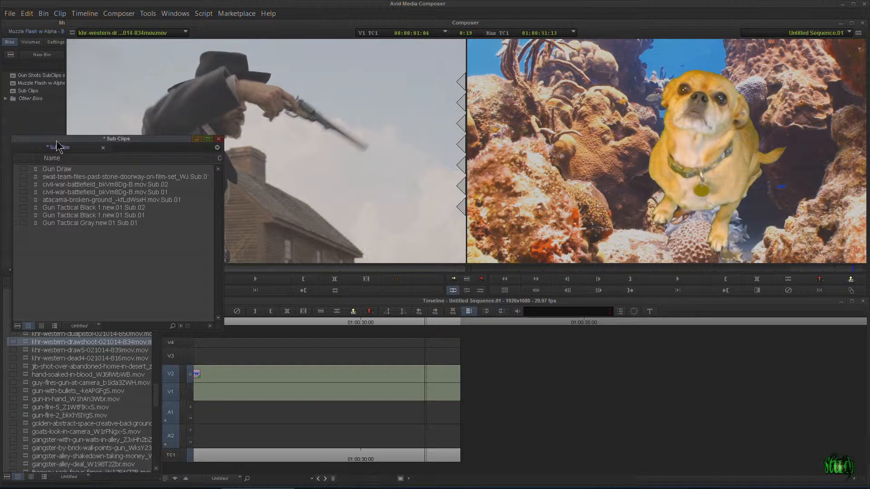
# Step: Load the khr-western-gunfight2 clip into the source monitor and mark a short gunfire section near its beginning
pyautogui.doubleClick(27, 351)
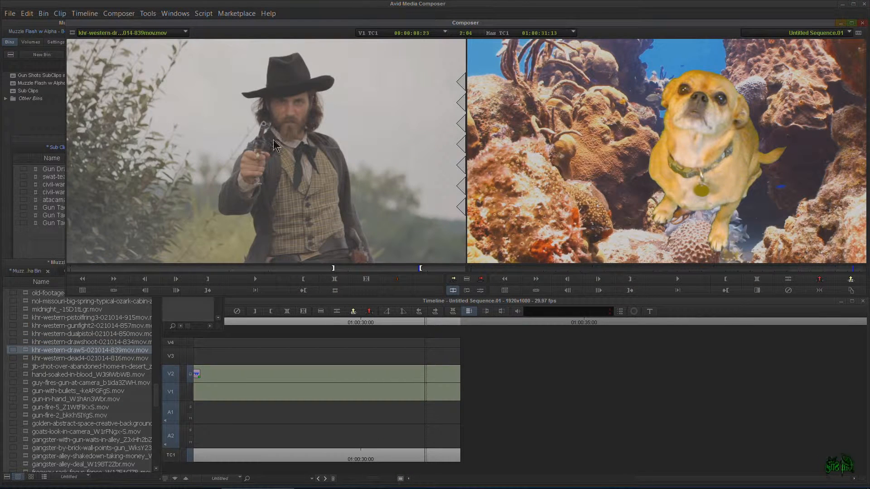
pyautogui.doubleClick(26, 328)
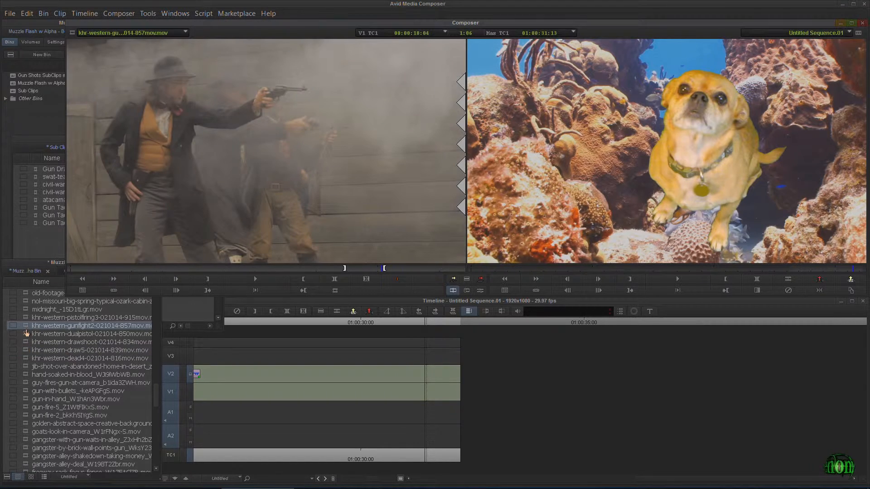
pyautogui.moveTo(117, 274); pyautogui.dragTo(136, 272)
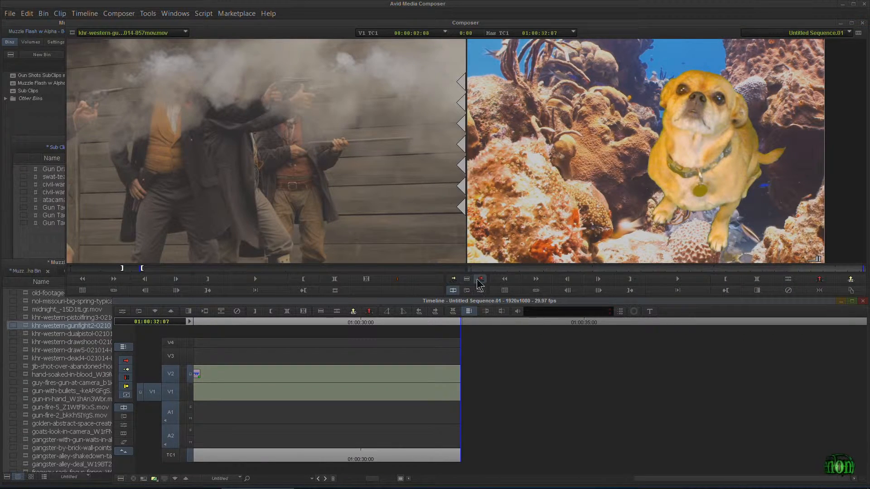
# Step: Try overwriting the marked gunfight section onto V1 at the end of the sequence, and undo the edit
pyautogui.click(481, 278)
pyautogui.moveTo(482, 324); pyautogui.dragTo(477, 324)
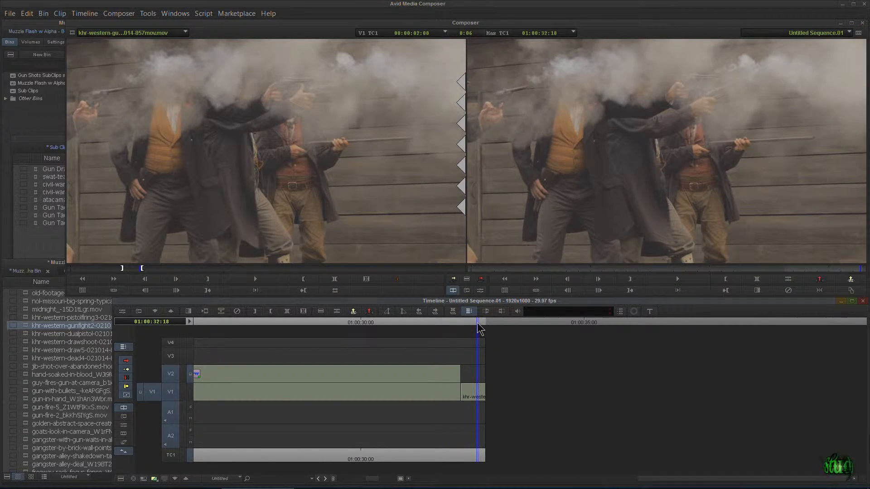
pyautogui.hotkey('ctrl', 'z')
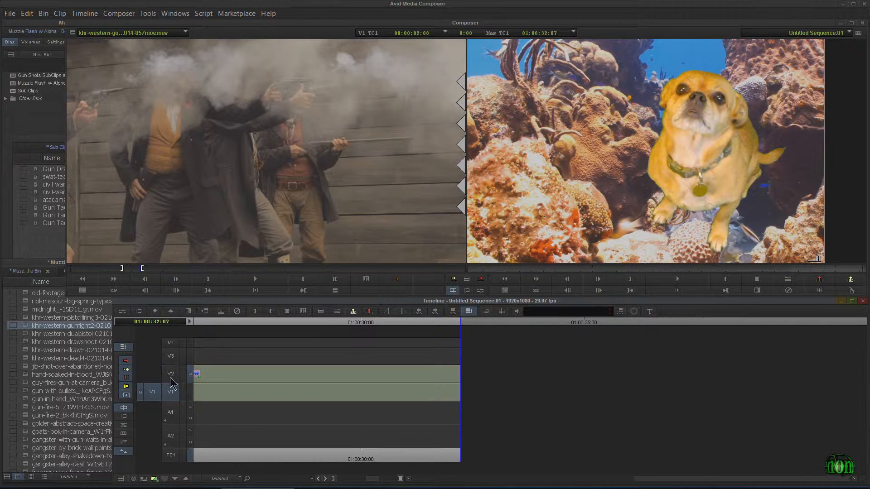
# Step: Extend the marked gunfight range with an earlier In point and save it to the Sub Clips bin as "Fires back"
pyautogui.moveTo(142, 271)
pyautogui.mouseDown()
pyautogui.moveTo(114, 274)
pyautogui.moveTo(138, 272)
pyautogui.mouseUp()
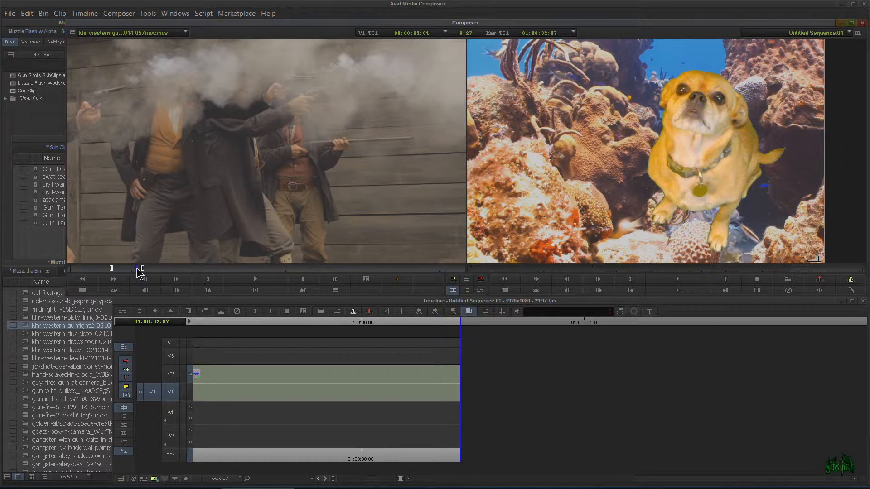
pyautogui.moveTo(52, 252); pyautogui.dragTo(61, 185)
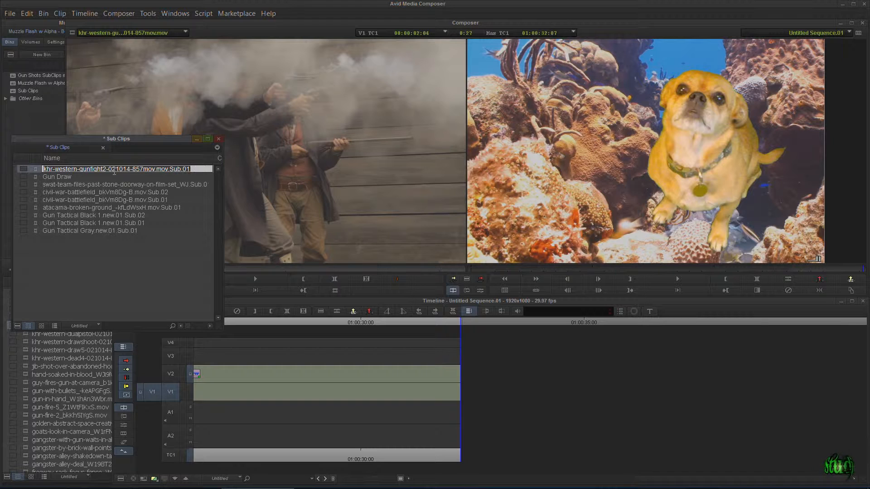
pyautogui.write('Fire ')
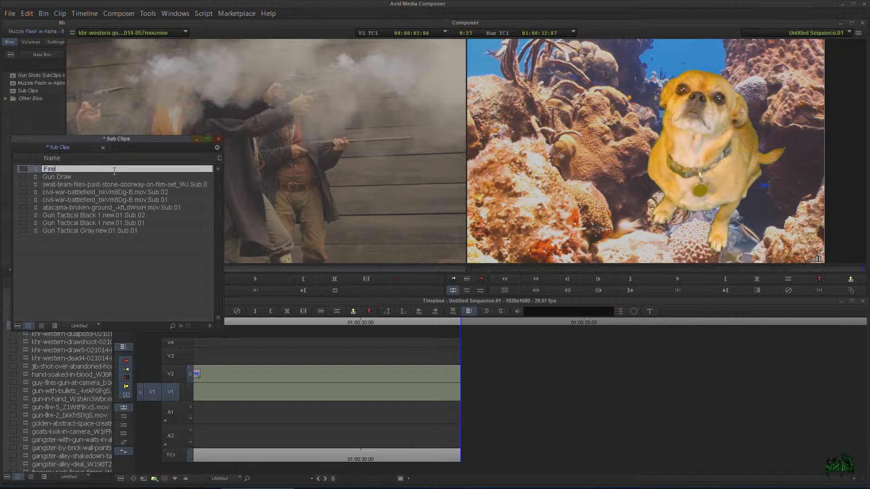
pyautogui.write(' back')
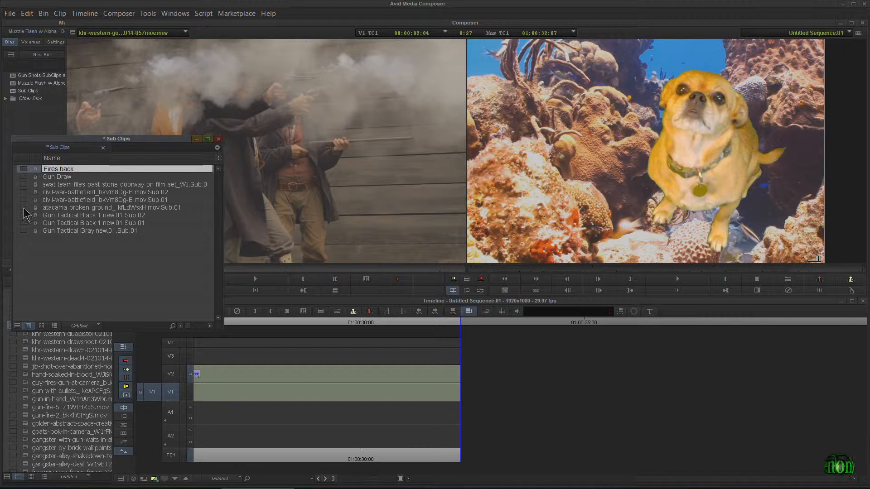
pyautogui.click(84, 268)
# Step: Mark a 22-frame section near the end of the gunfight clip and save it to the Sub Clips bin as "Fires back 2"
pyautogui.click(319, 211)
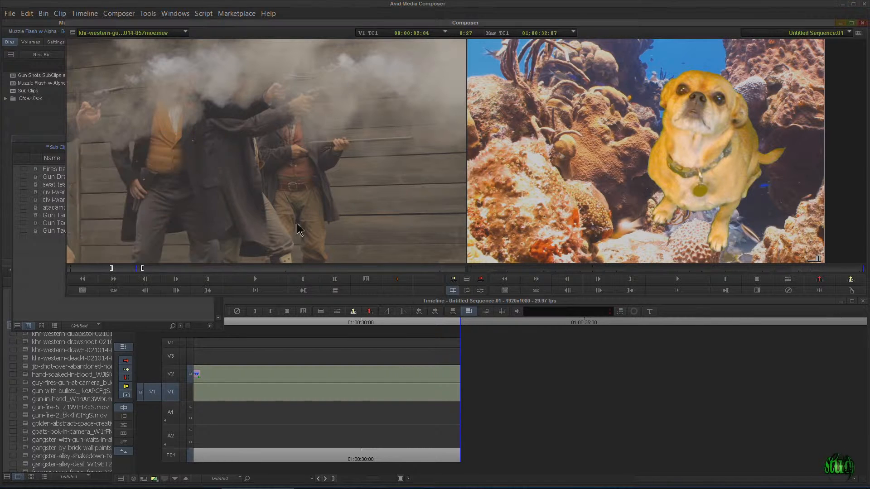
pyautogui.moveTo(251, 268); pyautogui.dragTo(420, 267)
pyautogui.press('i')
pyautogui.press('i')
pyautogui.moveTo(73, 33); pyautogui.dragTo(66, 169)
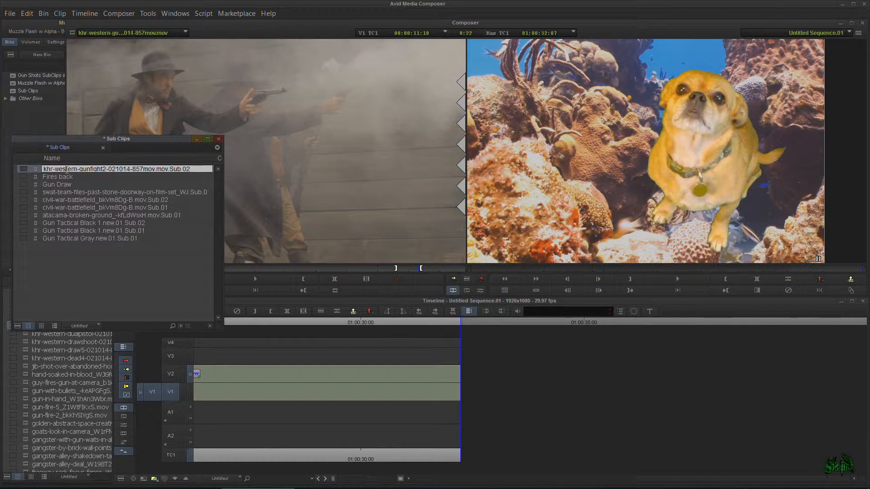
pyautogui.write('Fights back 2')
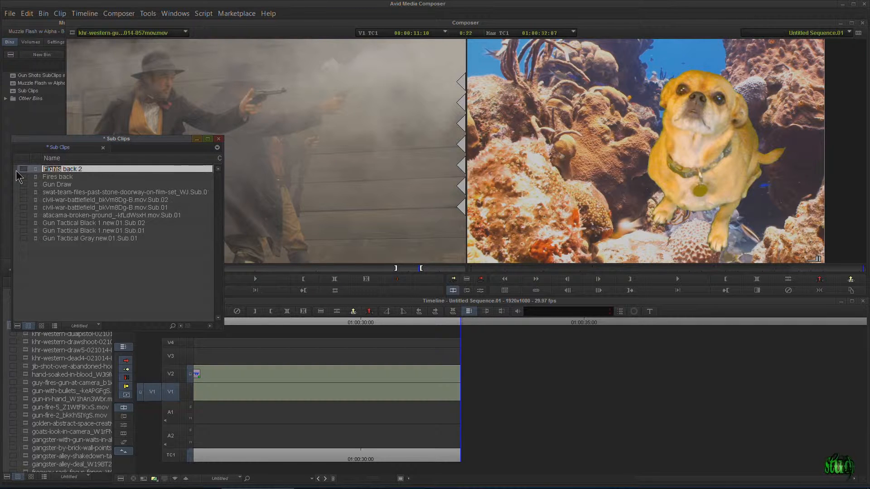
pyautogui.write('ires')
pyautogui.click(65, 291)
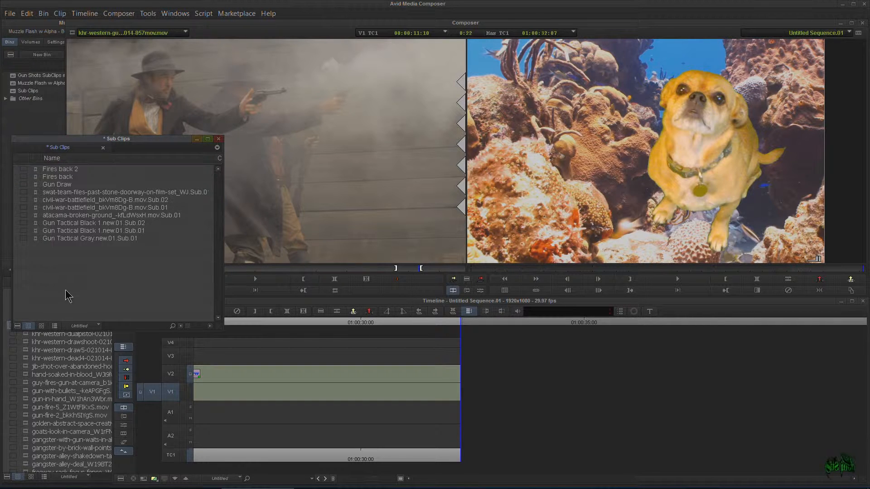
# Step: Reload the khr-western-drawshoot clip, mark a section ending at 00:00:06:15, and save it to the Sub Clips bin as "Gun Draw 2"
pyautogui.click(272, 177)
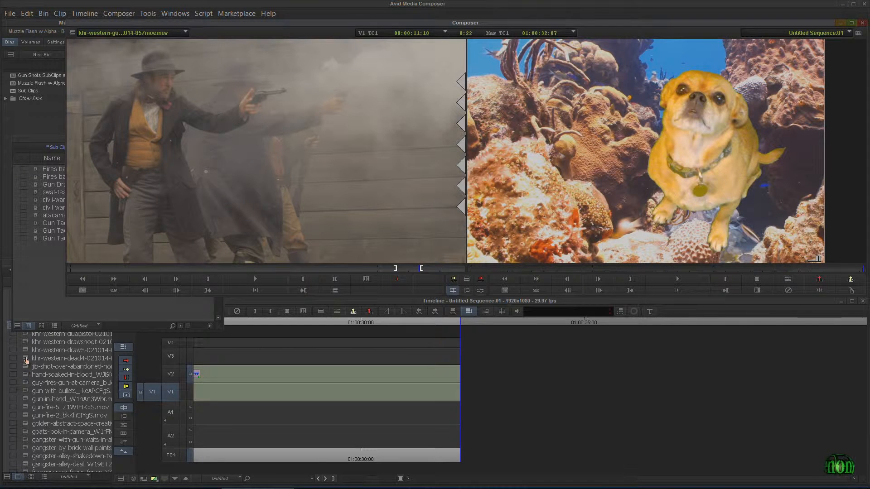
pyautogui.doubleClick(26, 350)
pyautogui.doubleClick(26, 343)
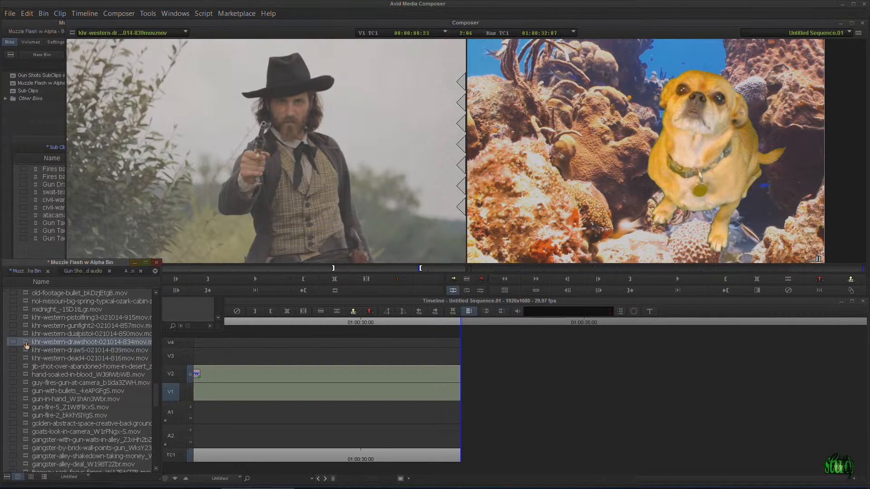
pyautogui.moveTo(114, 267); pyautogui.dragTo(320, 270)
pyautogui.press('i')
pyautogui.press('i')
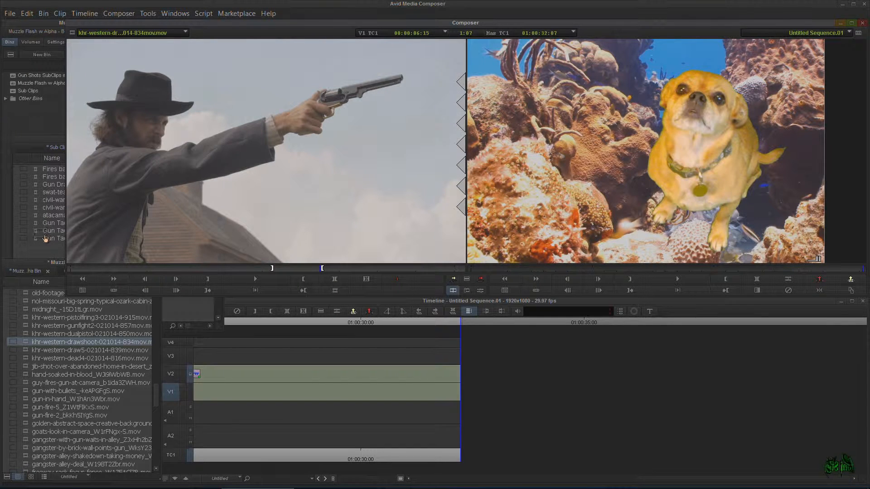
pyautogui.moveTo(45, 239); pyautogui.dragTo(46, 238)
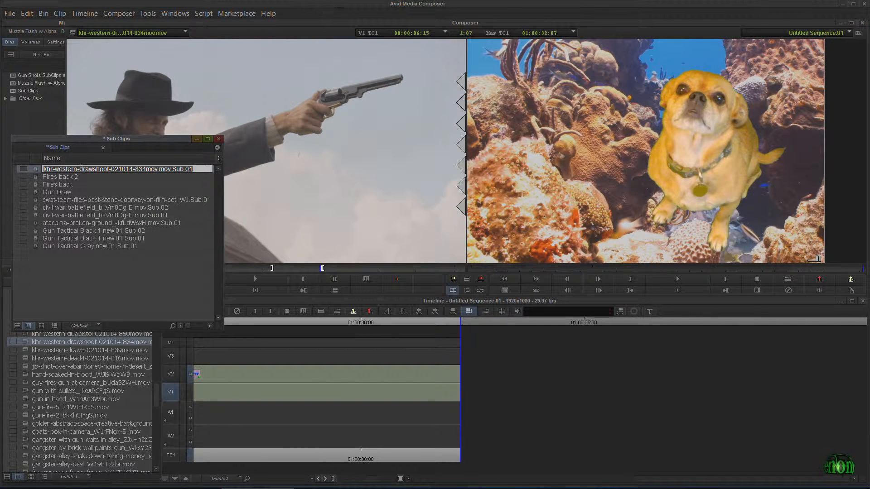
pyautogui.write('Gun Draw 2')
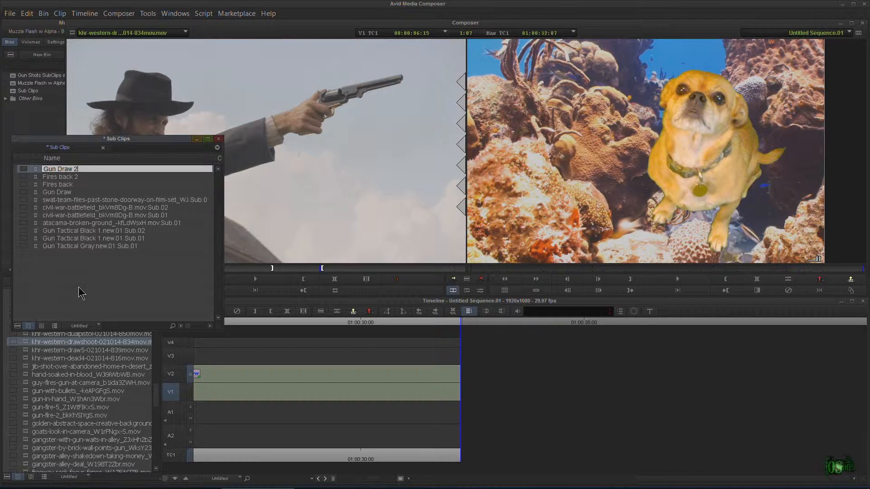
pyautogui.click(82, 293)
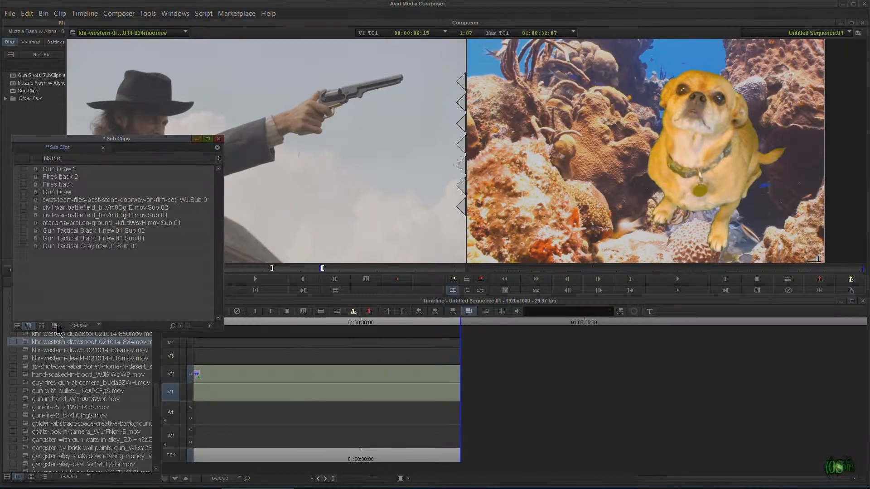
# Step: Show the Sub Clips bin in script view and frame view, enlarge the window, and rearrange the thumbnails
pyautogui.click(55, 326)
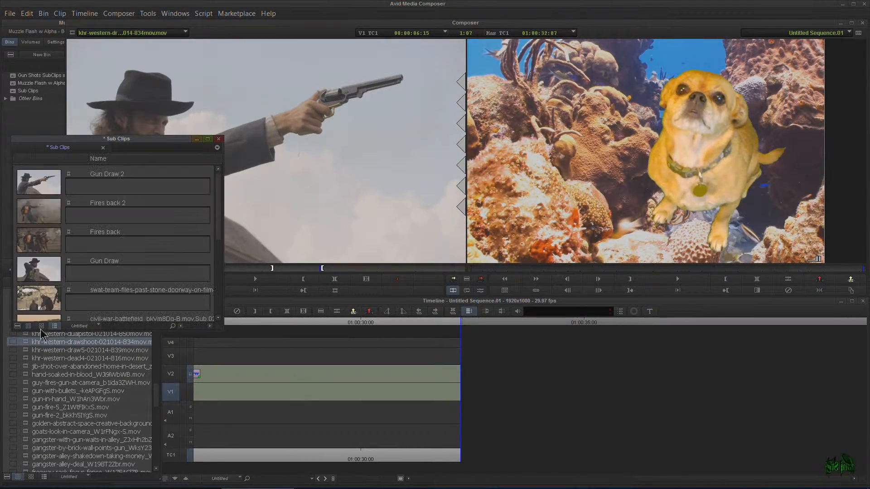
pyautogui.click(40, 326)
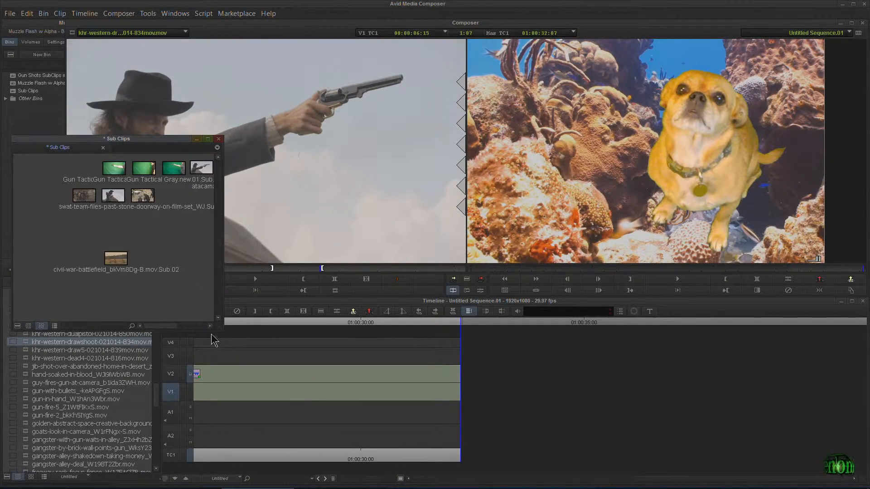
pyautogui.moveTo(218, 331); pyautogui.dragTo(282, 354)
pyautogui.moveTo(78, 199); pyautogui.dragTo(49, 207)
pyautogui.moveTo(113, 258); pyautogui.dragTo(106, 228)
pyautogui.hotkey('ctrl', 'a')
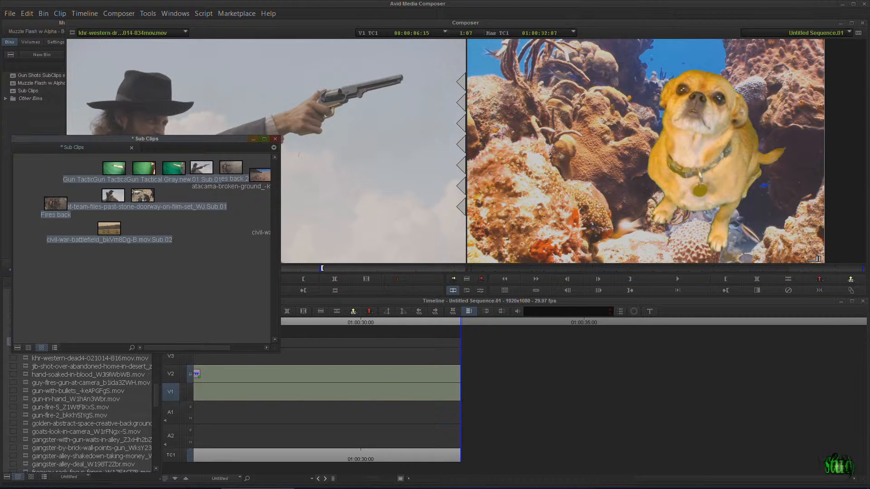
pyautogui.moveTo(46, 244); pyautogui.dragTo(97, 321)
# Step: Return the Sub Clips bin to text view with nothing selected, and narrow its window to the Name column
pyautogui.click(28, 348)
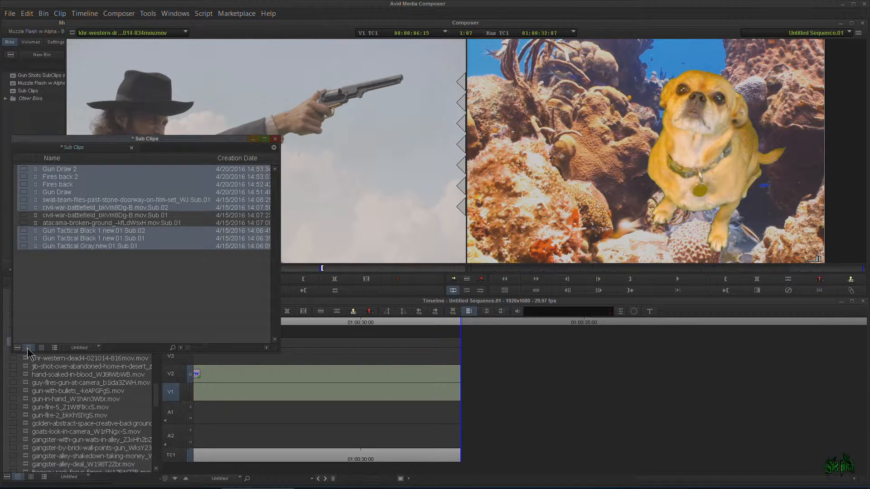
pyautogui.click(85, 302)
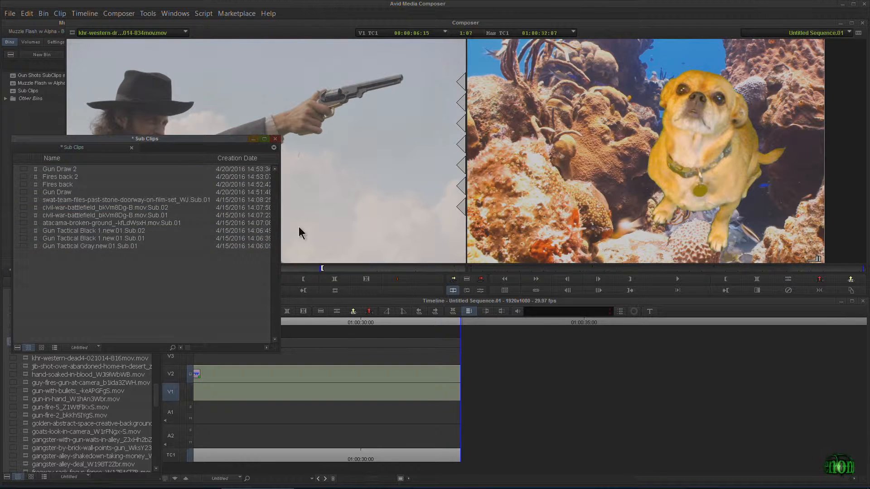
pyautogui.moveTo(279, 251); pyautogui.dragTo(172, 253)
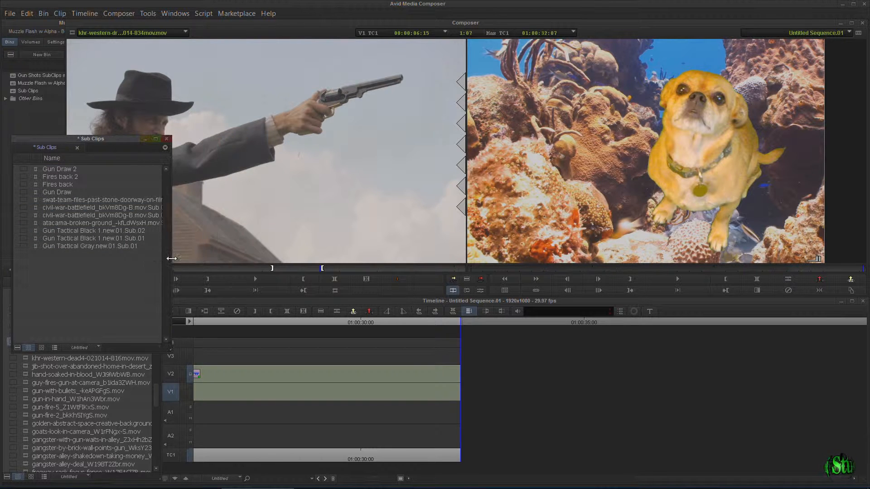
# Step: Load the "Fires back 2" and "Gun Draw" subclips in turn into the source monitor and activate the timeline
pyautogui.click(38, 177)
pyautogui.moveTo(38, 182); pyautogui.dragTo(190, 132)
pyautogui.click(46, 192)
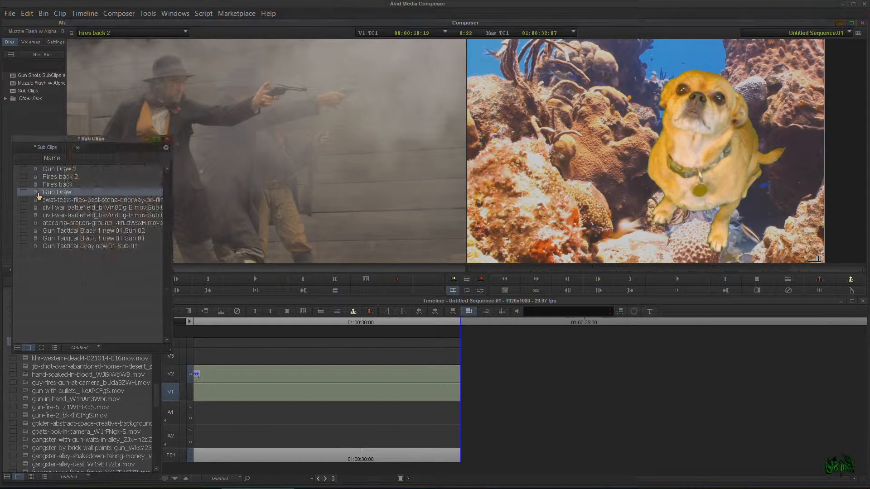
pyautogui.moveTo(45, 192); pyautogui.dragTo(206, 91)
pyautogui.click(435, 331)
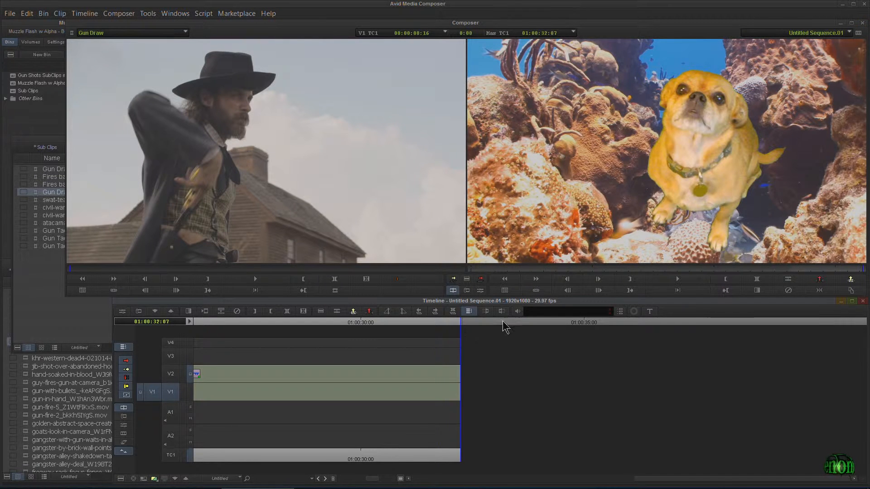
# Step: Overwrite the "Gun Draw" and "Fires back" subclips onto V1 at the end of the sequence, one after the other
pyautogui.click(480, 278)
pyautogui.moveTo(485, 322); pyautogui.dragTo(490, 326)
pyautogui.doubleClick(36, 185)
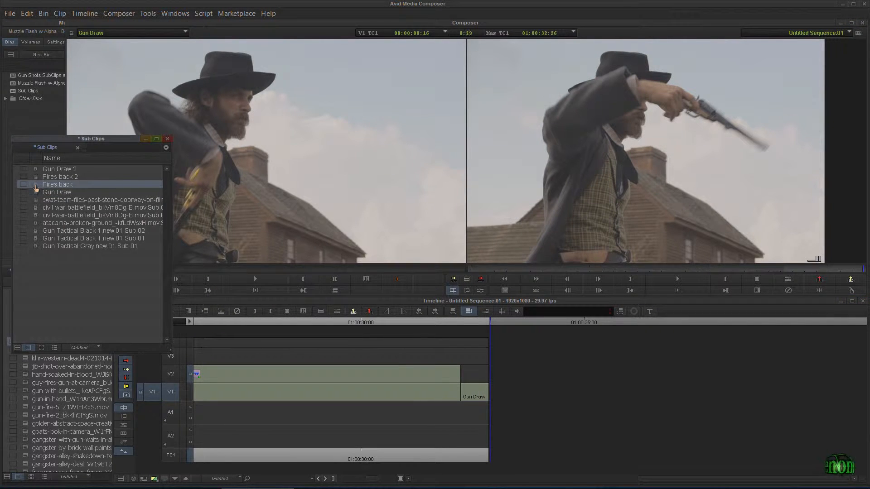
pyautogui.click(480, 279)
pyautogui.moveTo(476, 322); pyautogui.dragTo(530, 328)
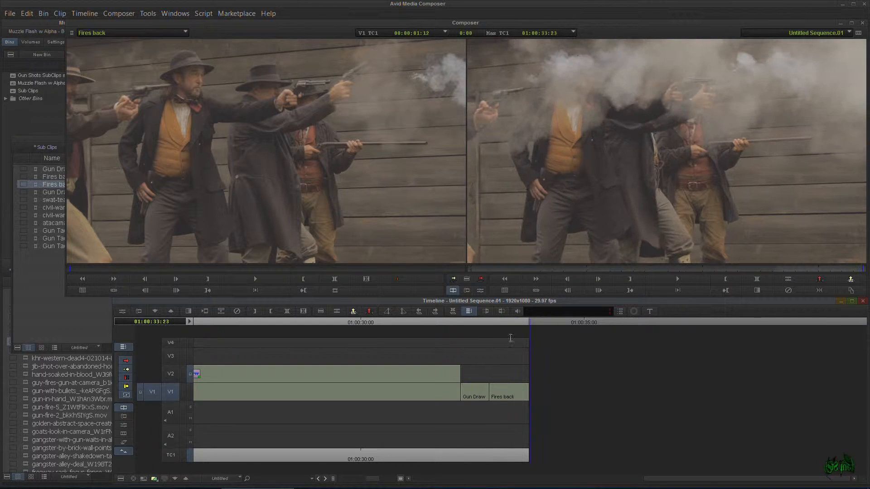
# Step: Add the "Gun Draw 2" and "Fires back 2" subclips after "Fires back" on V1, and park the playhead on the "Gun Draw" clip
pyautogui.doubleClick(37, 177)
pyautogui.doubleClick(37, 169)
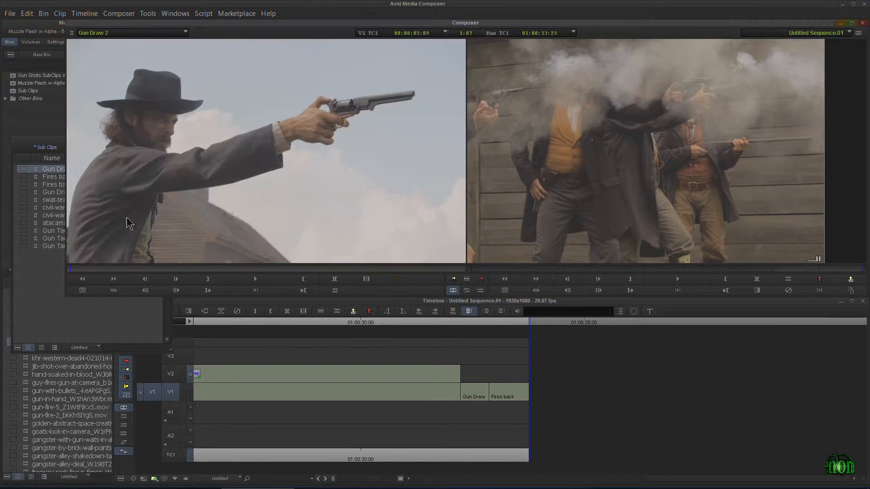
pyautogui.click(479, 279)
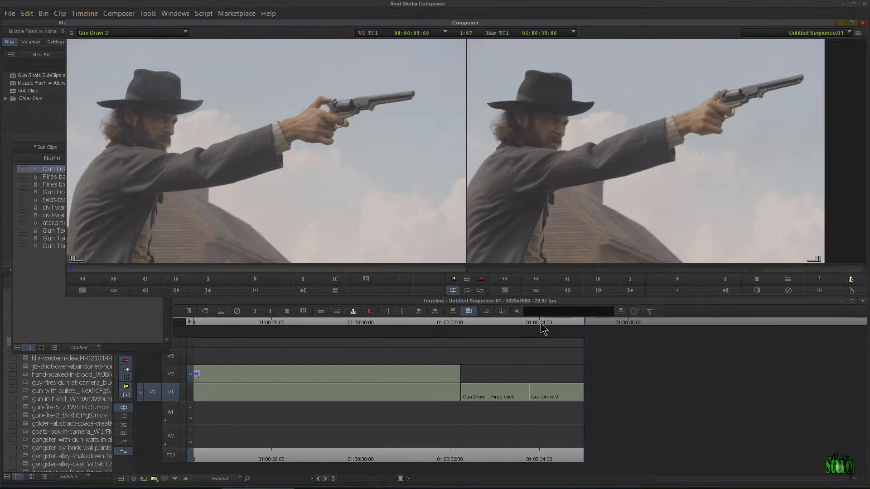
pyautogui.doubleClick(39, 177)
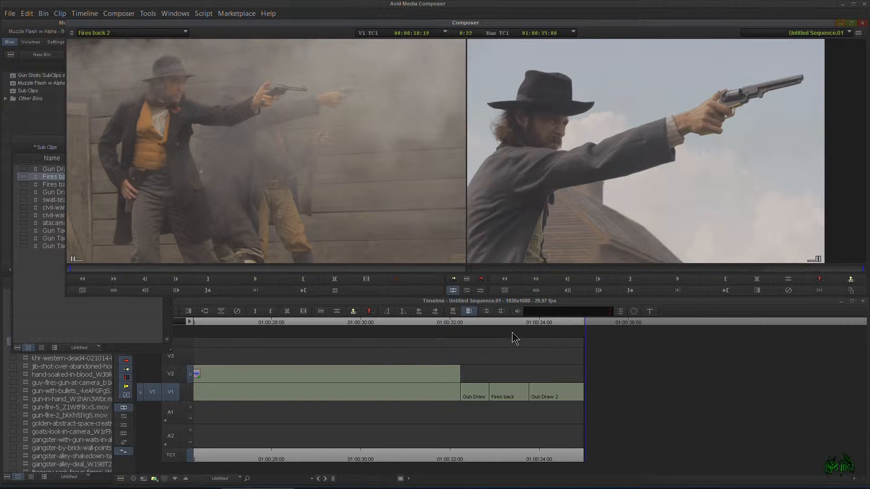
pyautogui.moveTo(597, 320)
pyautogui.mouseDown()
pyautogui.moveTo(462, 326)
pyautogui.moveTo(499, 331)
pyautogui.moveTo(469, 332)
pyautogui.mouseUp()
# Step: Apply the Timewarp effect from the effect palette to the "Gun Draw" clip on V1
pyautogui.click(71, 322)
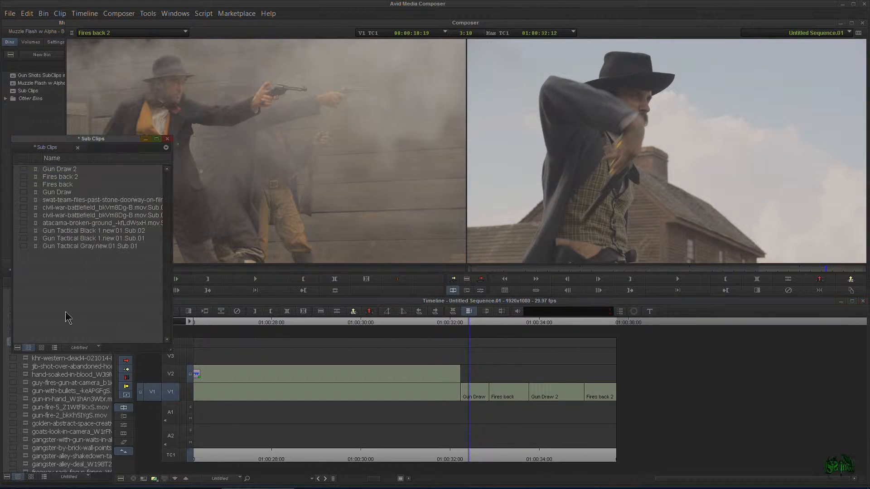
pyautogui.click(38, 115)
pyautogui.click(76, 43)
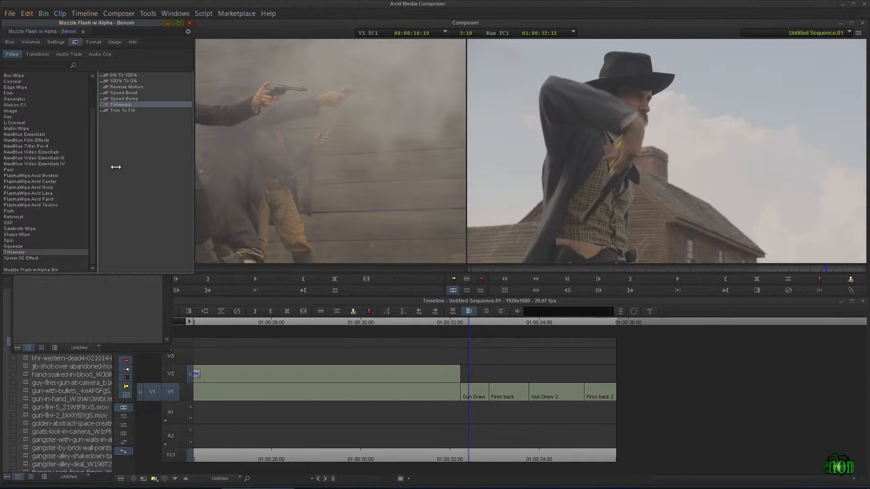
pyautogui.click(472, 323)
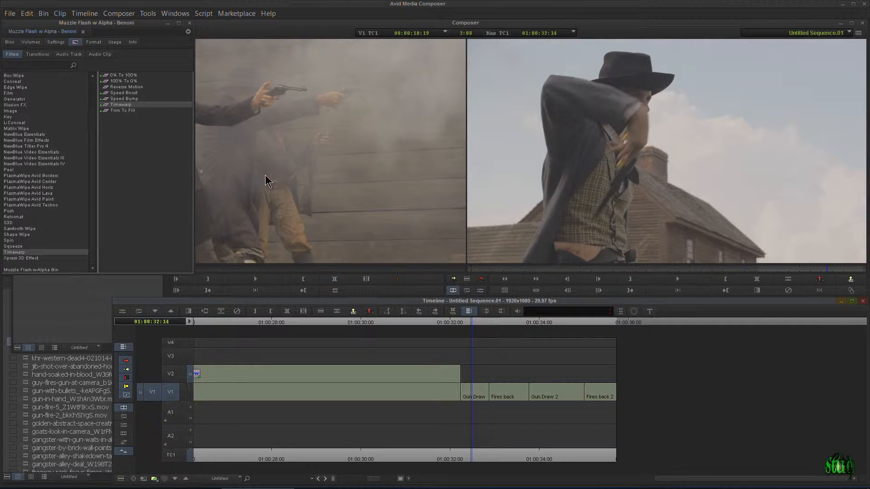
pyautogui.moveTo(108, 109)
pyautogui.mouseDown()
pyautogui.moveTo(239, 136)
pyautogui.moveTo(467, 342)
pyautogui.moveTo(474, 392)
pyautogui.mouseUp()
pyautogui.moveTo(471, 321); pyautogui.dragTo(475, 321)
pyautogui.click(475, 391)
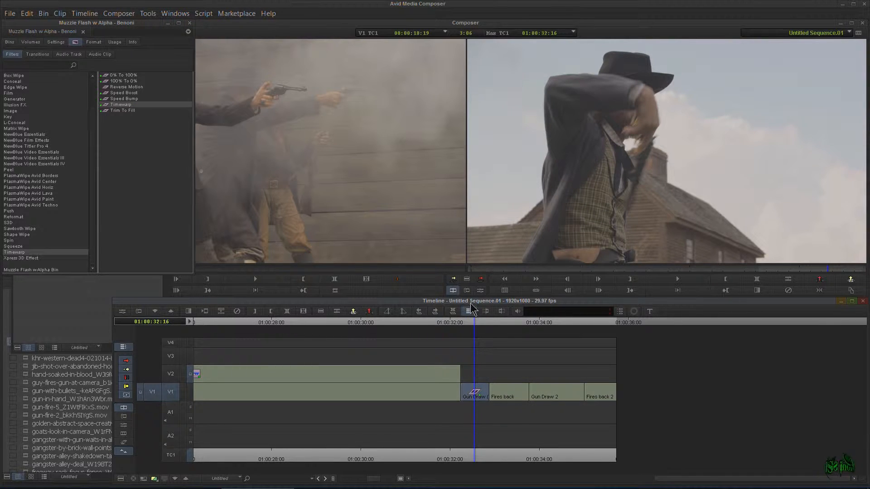
# Step: Lower the "Gun Draw" Timewarp speed to 44.68 in the Motion Effect Editor and close the editor
pyautogui.click(480, 291)
pyautogui.moveTo(262, 134); pyautogui.dragTo(239, 112)
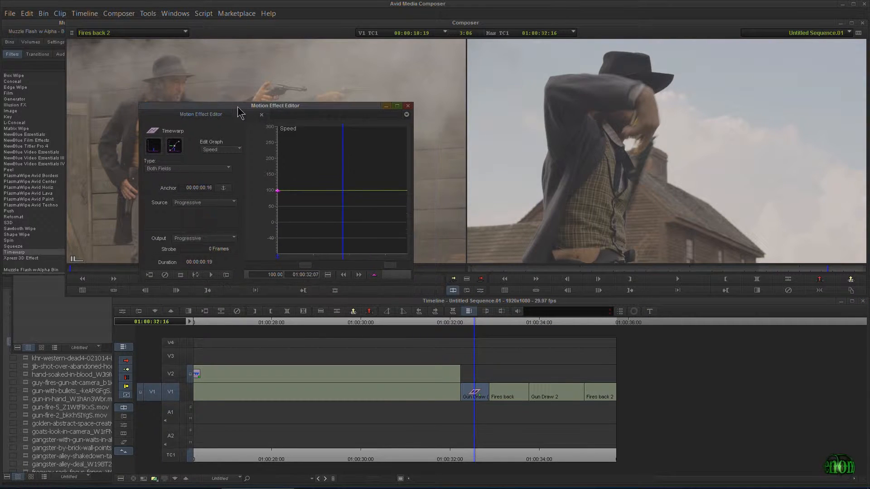
pyautogui.moveTo(275, 190); pyautogui.dragTo(276, 199)
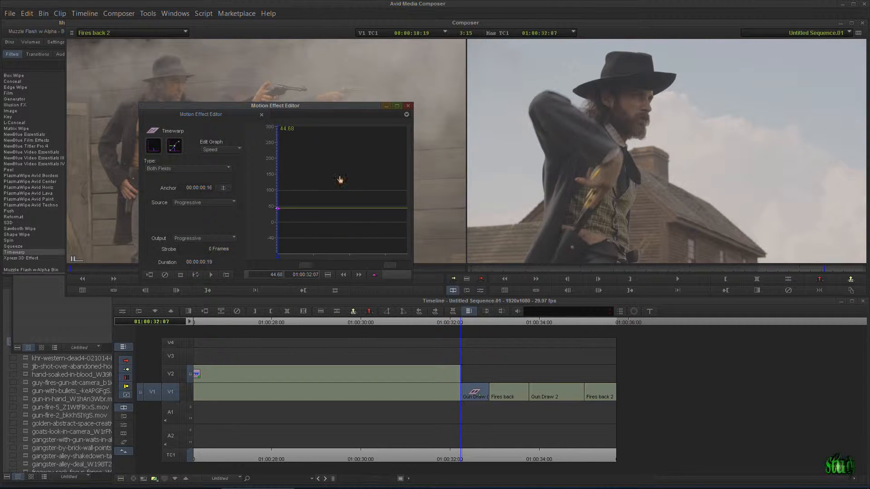
pyautogui.click(408, 106)
# Step: Play and scrub through the slowed "Gun Draw" clip, and remove its Timewarp effect
pyautogui.click(456, 317)
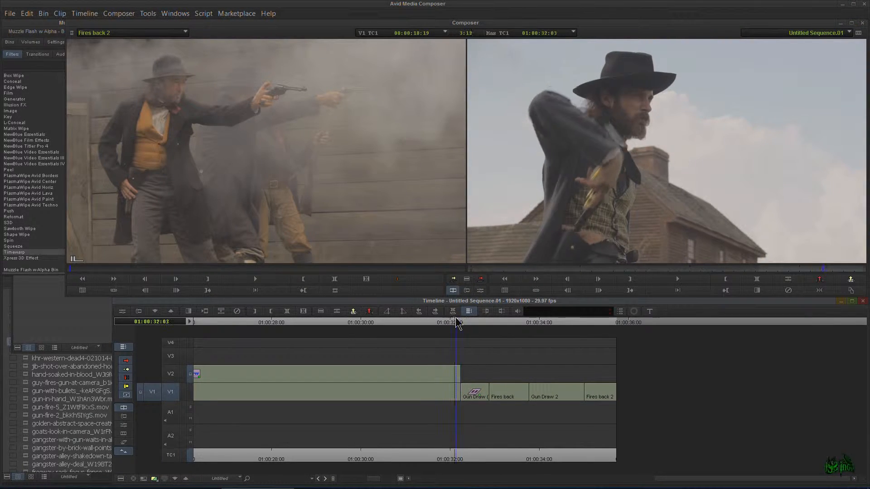
pyautogui.press('space')
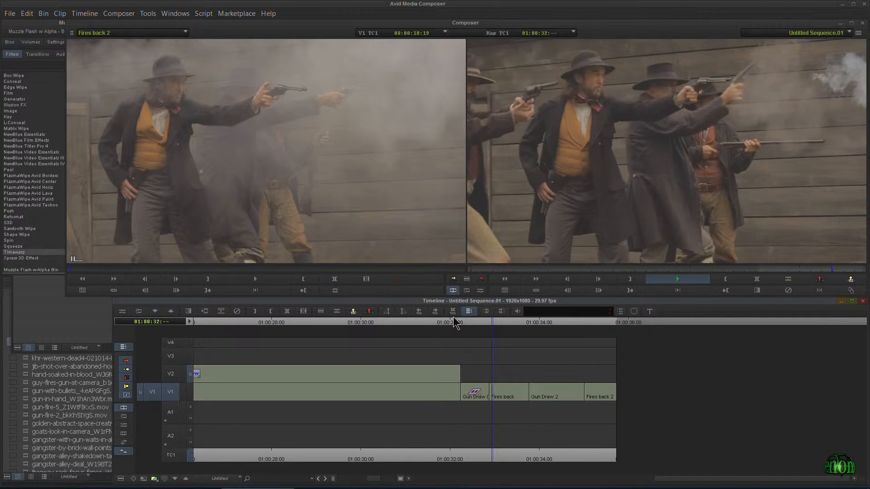
pyautogui.click(499, 325)
pyautogui.click(481, 336)
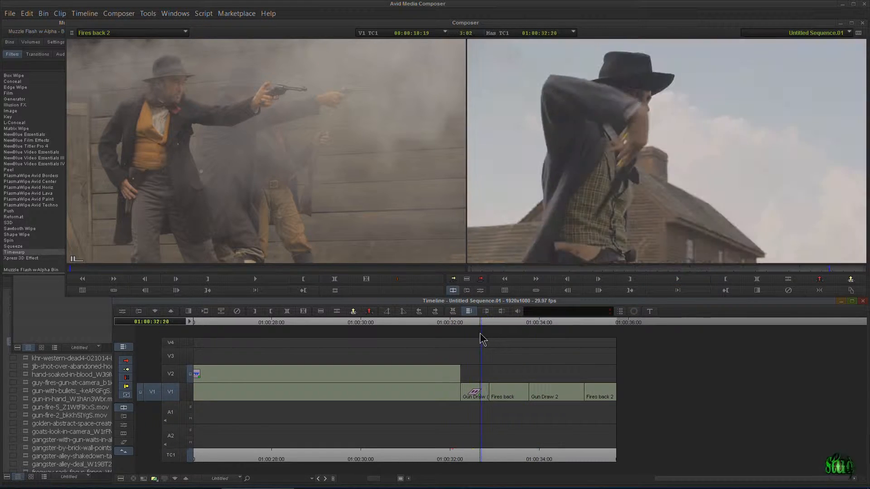
pyautogui.moveTo(490, 339)
pyautogui.mouseDown()
pyautogui.moveTo(504, 333)
pyautogui.moveTo(489, 348)
pyautogui.moveTo(475, 343)
pyautogui.moveTo(487, 360)
pyautogui.mouseUp()
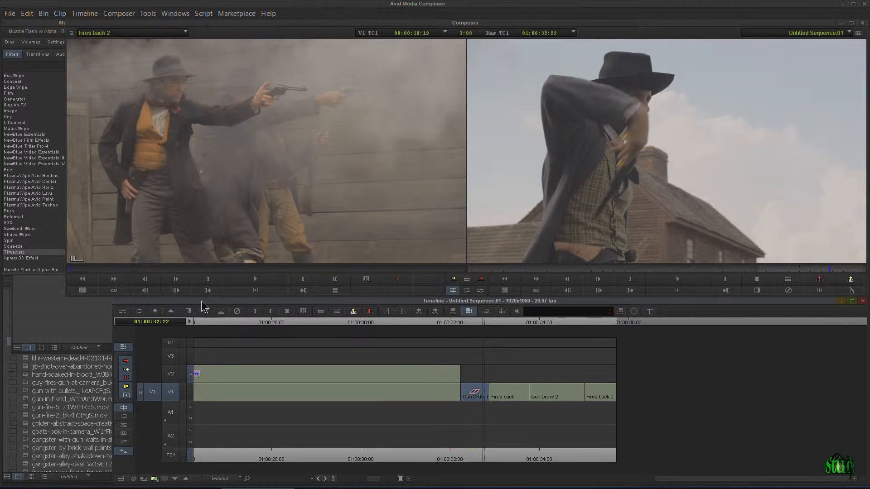
pyautogui.click(236, 312)
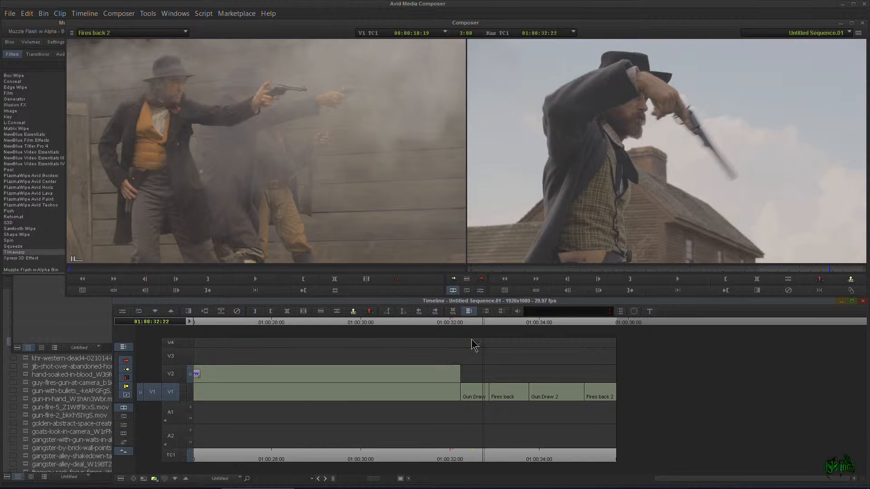
# Step: Extend the "Gun Draw" clip by rolling its cut with "Fires back" 11 frames later on V1
pyautogui.moveTo(480, 323)
pyautogui.mouseDown()
pyautogui.moveTo(475, 334)
pyautogui.moveTo(486, 322)
pyautogui.moveTo(515, 325)
pyautogui.moveTo(471, 333)
pyautogui.moveTo(492, 331)
pyautogui.moveTo(479, 333)
pyautogui.mouseUp()
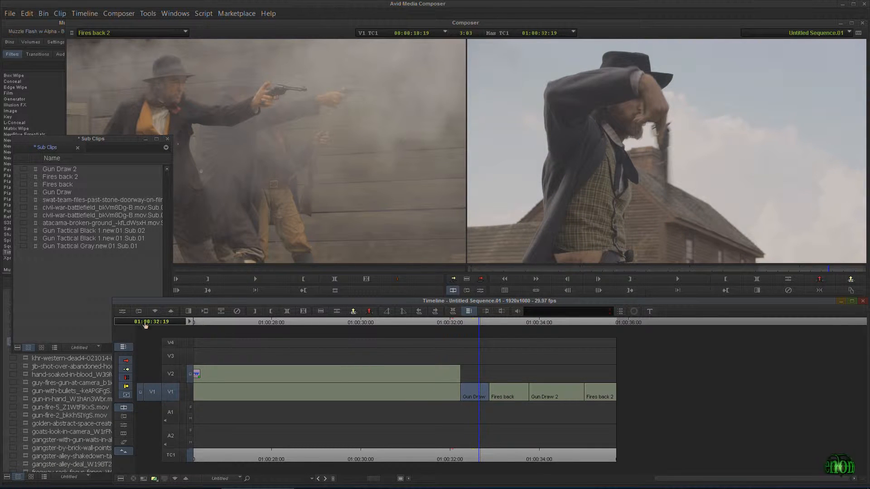
pyautogui.click(35, 194)
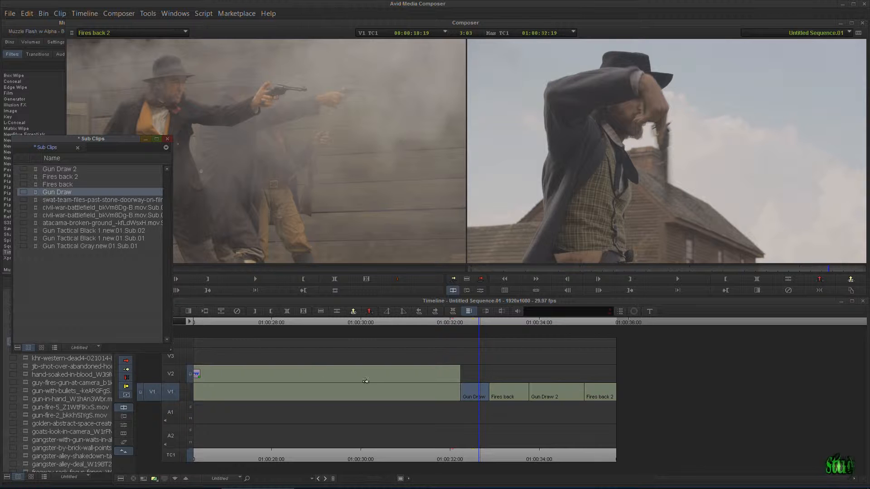
pyautogui.click(480, 390)
pyautogui.moveTo(489, 393); pyautogui.dragTo(496, 394)
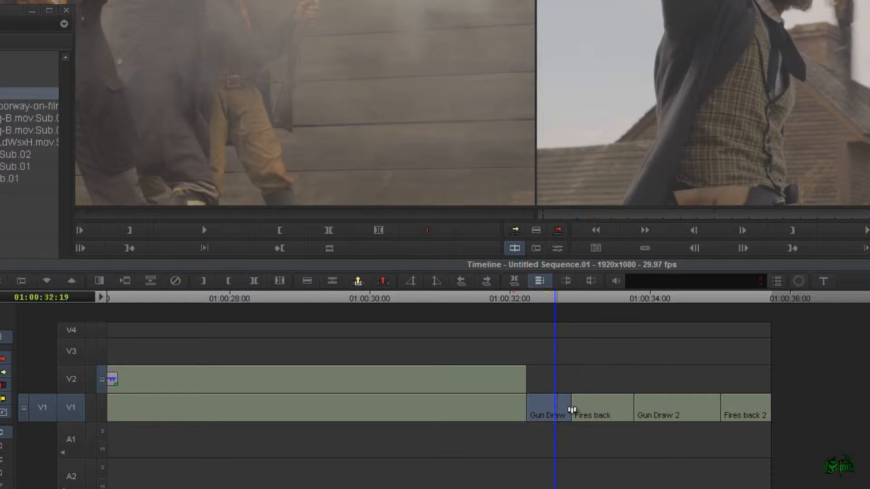
pyautogui.moveTo(583, 415); pyautogui.dragTo(603, 412)
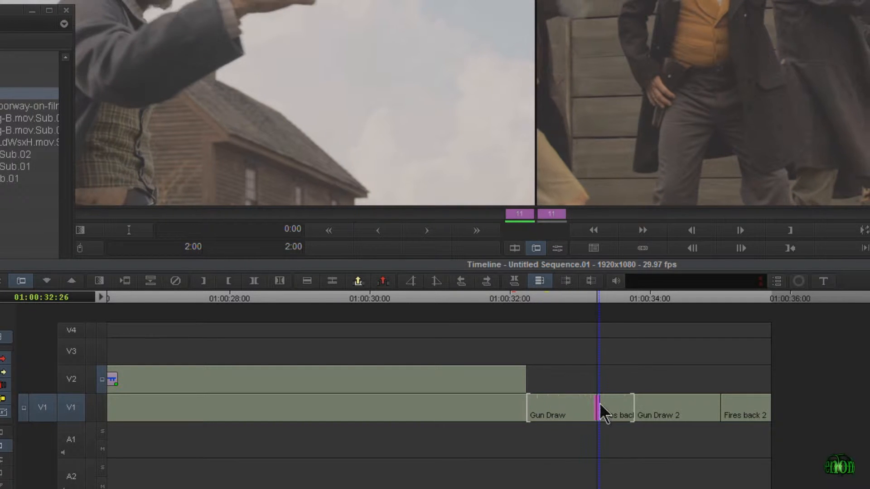
pyautogui.moveTo(599, 301); pyautogui.dragTo(572, 309)
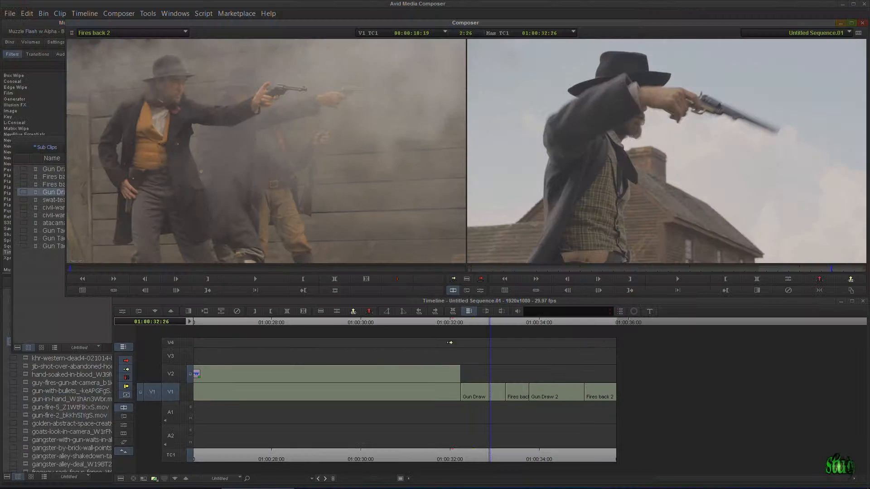
# Step: Load the original khr-western-drawshoot-021014-834 clip into the source monitor, and park the playhead at 01:00:32:18 within "Gun Draw"
pyautogui.click(483, 397)
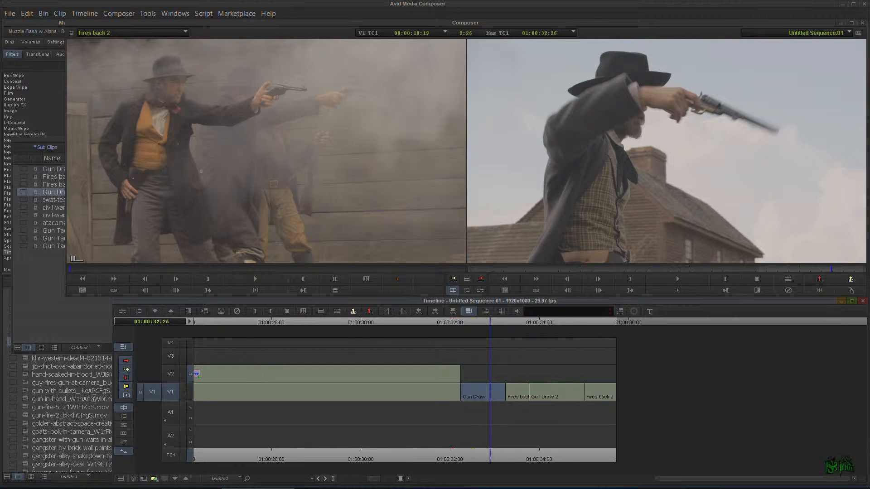
pyautogui.click(28, 382)
pyautogui.scroll(1, 28, 376)
pyautogui.doubleClick(29, 361)
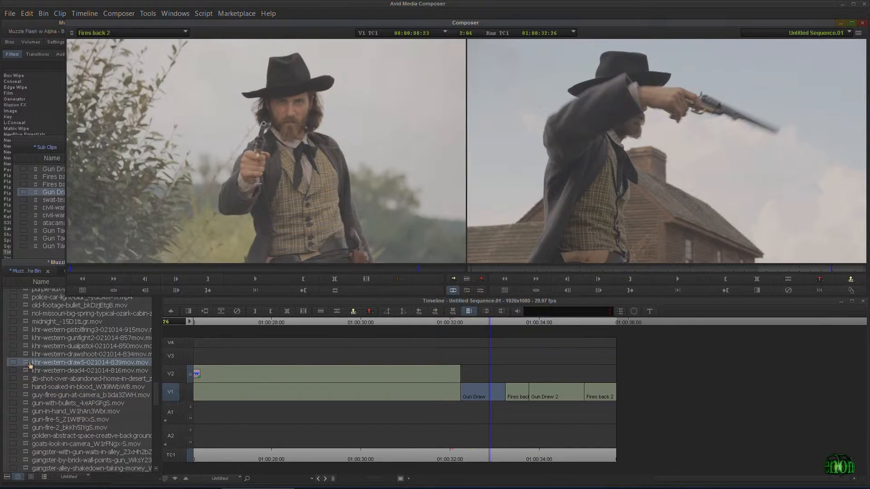
pyautogui.doubleClick(30, 355)
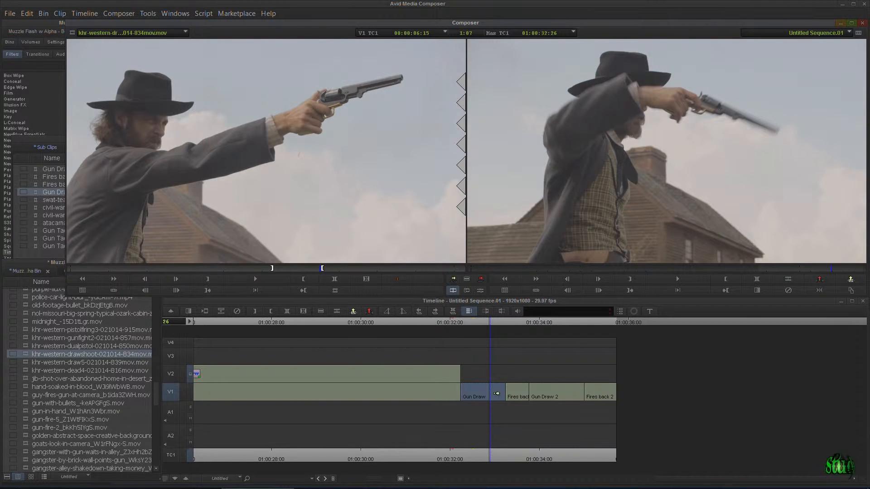
pyautogui.click(479, 324)
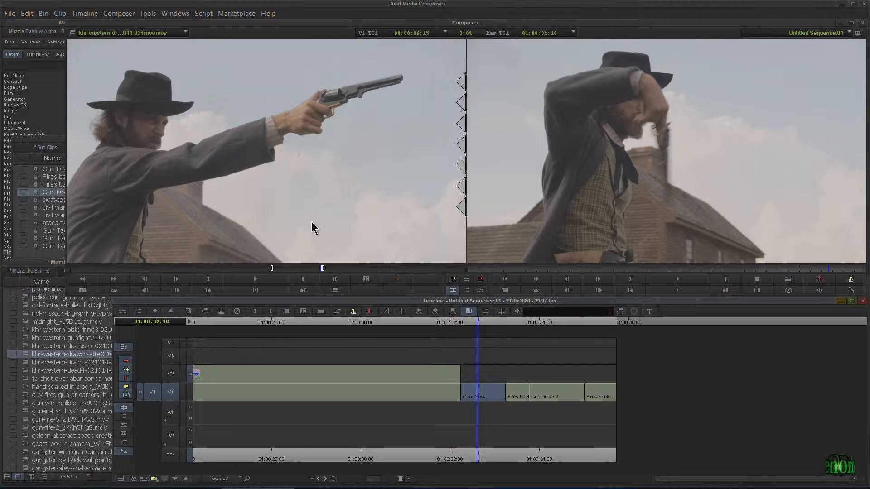
# Step: Roll the end of "Gun Draw" across "Fires back" to "Gun Draw 2", and roll that cut back to an earlier frame
pyautogui.moveTo(502, 391)
pyautogui.mouseDown()
pyautogui.moveTo(674, 393)
pyautogui.moveTo(671, 384)
pyautogui.mouseUp()
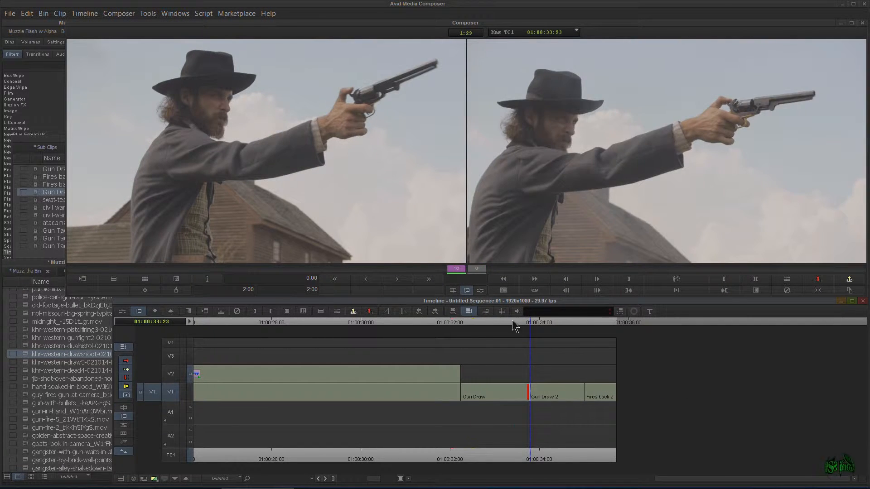
pyautogui.click(514, 321)
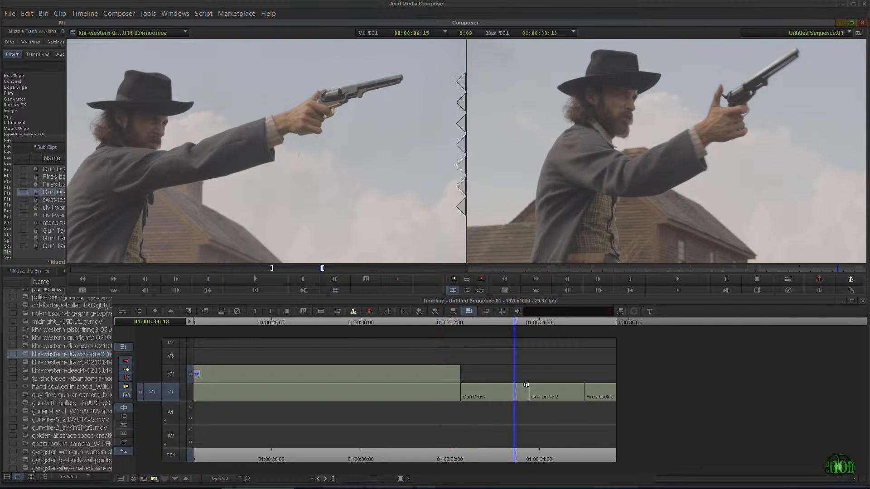
pyautogui.click(526, 386)
pyautogui.moveTo(527, 390); pyautogui.dragTo(507, 391)
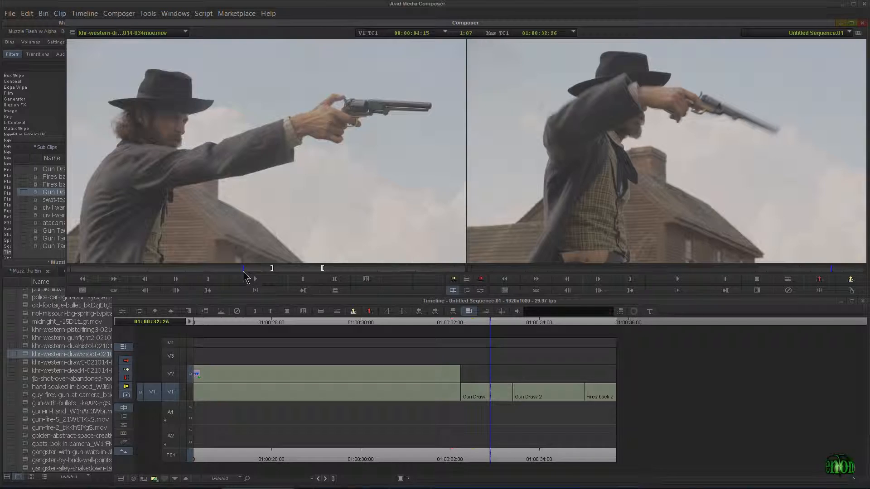
# Step: Scrub the khr-western-drawshoot source for the shot's timing, and trim the cut between "Gun Draw" and "Gun Draw 2" later
pyautogui.moveTo(231, 271); pyautogui.dragTo(248, 268)
pyautogui.press('space')
pyautogui.moveTo(508, 385)
pyautogui.mouseDown()
pyautogui.moveTo(486, 395)
pyautogui.moveTo(605, 387)
pyautogui.moveTo(468, 392)
pyautogui.moveTo(509, 393)
pyautogui.moveTo(512, 384)
pyautogui.mouseUp()
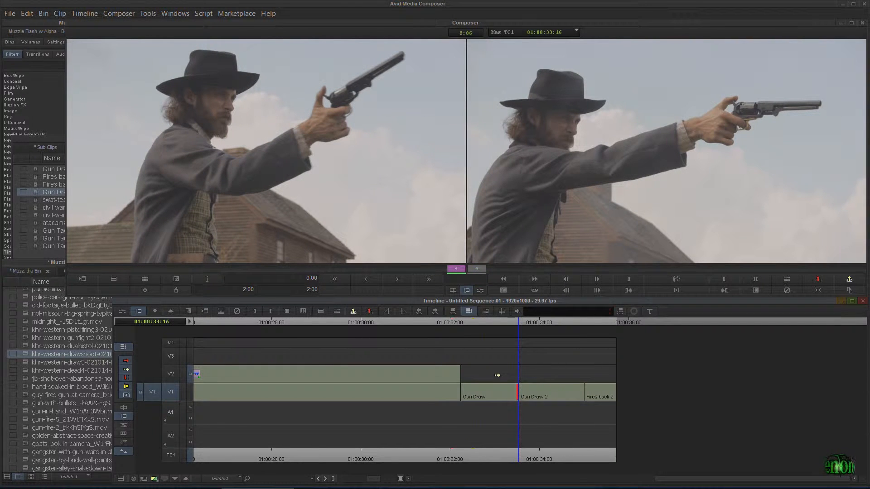
pyautogui.moveTo(509, 327); pyautogui.dragTo(488, 326)
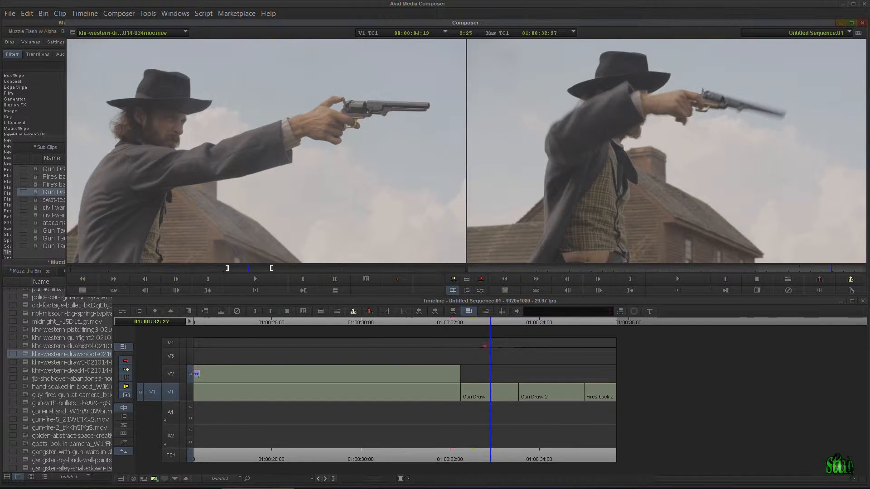
pyautogui.click(519, 392)
pyautogui.moveTo(516, 400)
pyautogui.mouseDown()
pyautogui.moveTo(490, 403)
pyautogui.moveTo(529, 405)
pyautogui.moveTo(515, 384)
pyautogui.moveTo(534, 385)
pyautogui.mouseUp()
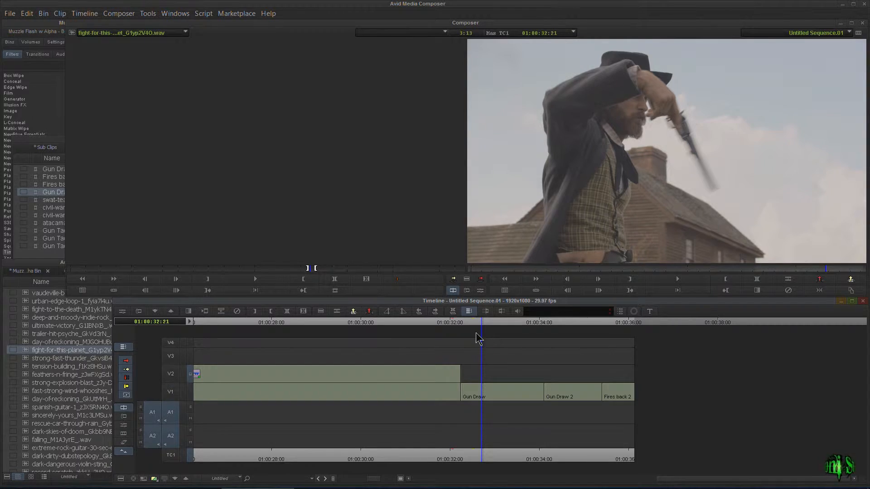
# Step: Overwrite the marked fight-for-this-planet audio onto A1 and A2 from the start of "Gun Draw", and play the result against the picture
pyautogui.moveTo(482, 329)
pyautogui.mouseDown()
pyautogui.moveTo(464, 330)
pyautogui.moveTo(490, 321)
pyautogui.moveTo(452, 326)
pyautogui.mouseUp()
pyautogui.click(480, 279)
pyautogui.press('space')
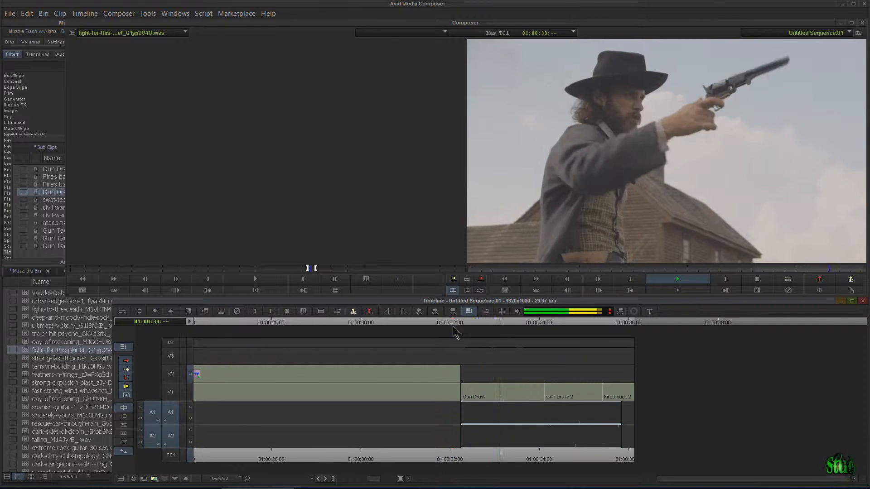
pyautogui.press('space')
pyautogui.moveTo(561, 325); pyautogui.dragTo(502, 339)
pyautogui.press('space')
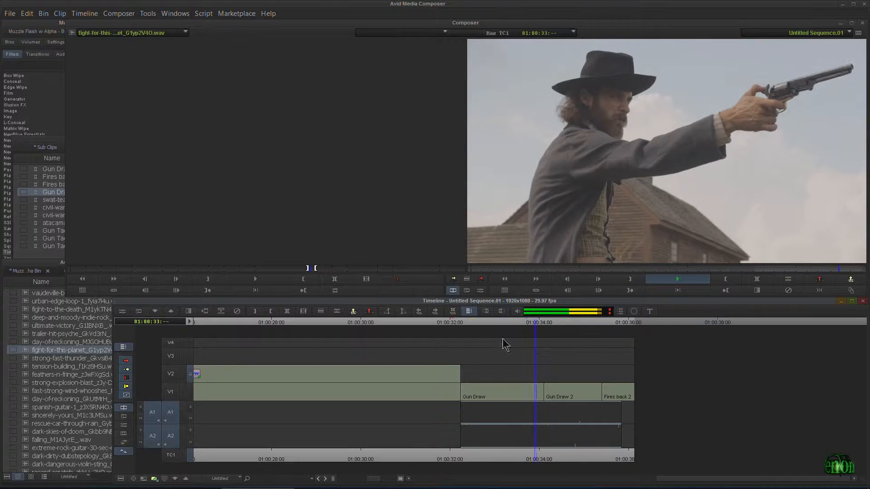
# Step: Try to overwrite the "Fires back" subclip into the sequence at 01:00:34:00
pyautogui.click(39, 193)
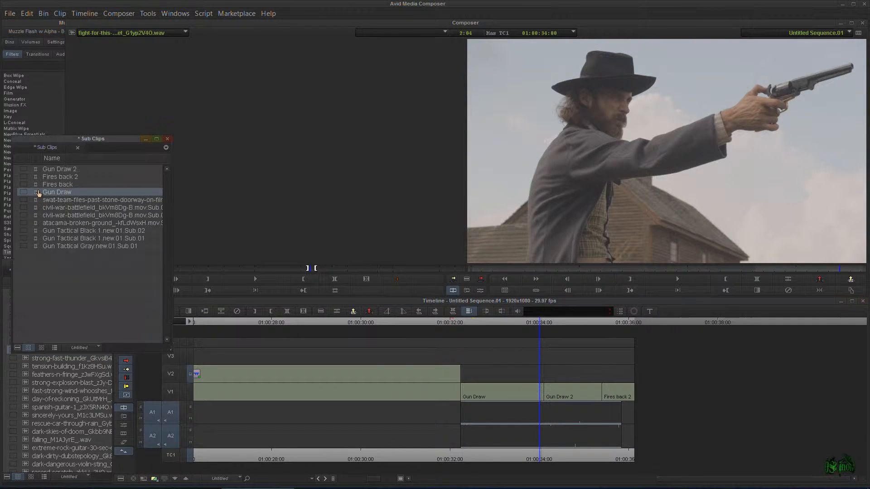
pyautogui.doubleClick(38, 186)
pyautogui.click(481, 279)
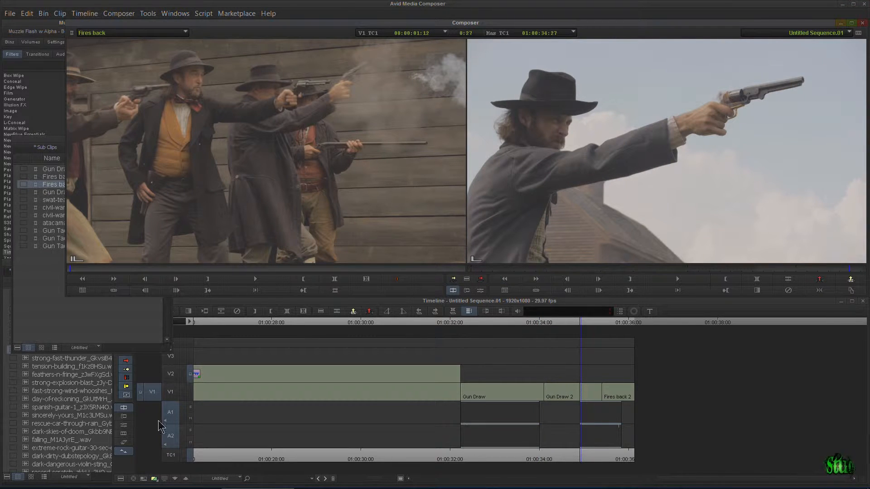
# Step: Undo the last overwrite, enable V1 and disable A1 and A2, and overwrite only the "Fires back" picture onto V1 at 01:00:34:00
pyautogui.hotkey('ctrl', 'z')
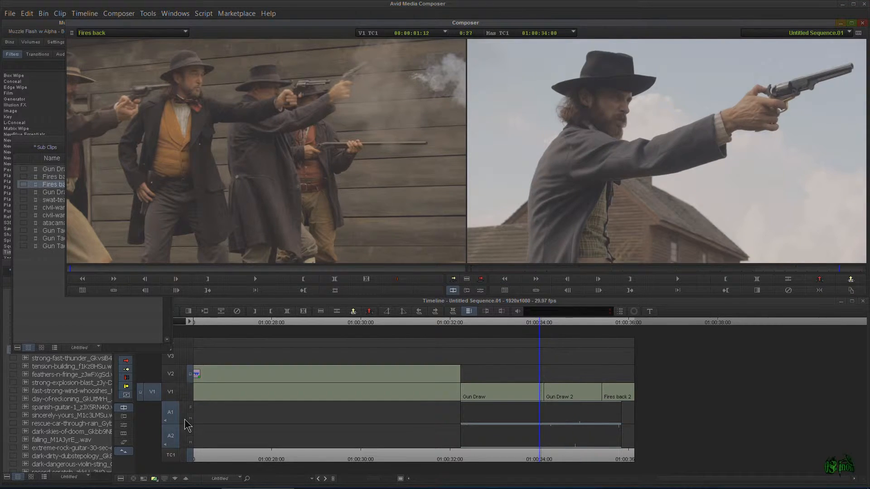
pyautogui.click(171, 391)
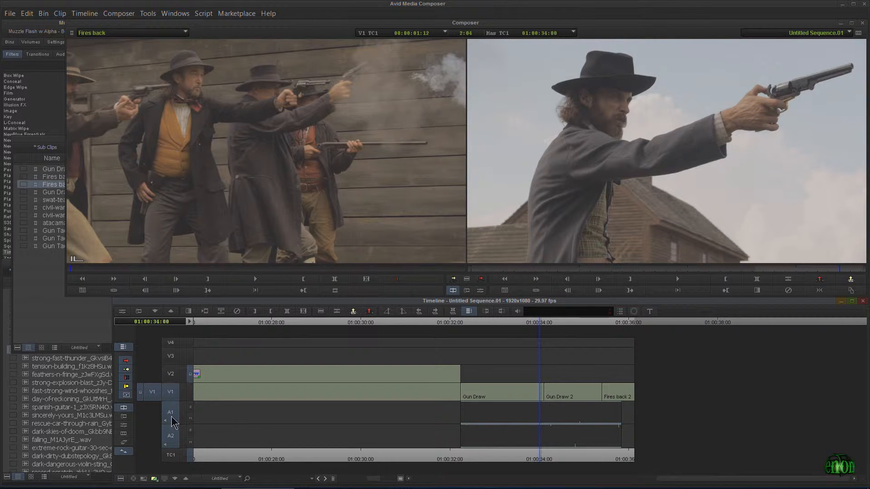
pyautogui.click(171, 414)
pyautogui.click(170, 434)
pyautogui.click(481, 279)
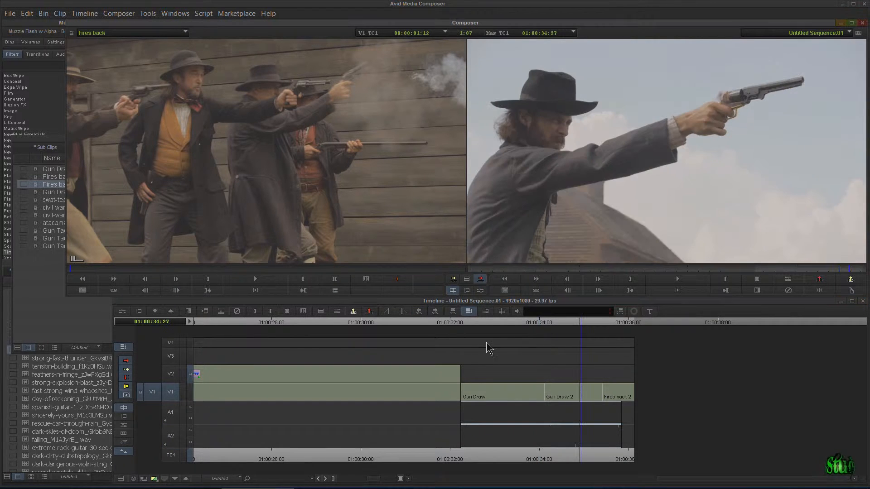
# Step: Play the sequence repeatedly around the inserted "Fires back" shot to check the picture cuts against the gunshot audio
pyautogui.moveTo(565, 322); pyautogui.dragTo(538, 328)
pyautogui.press('space')
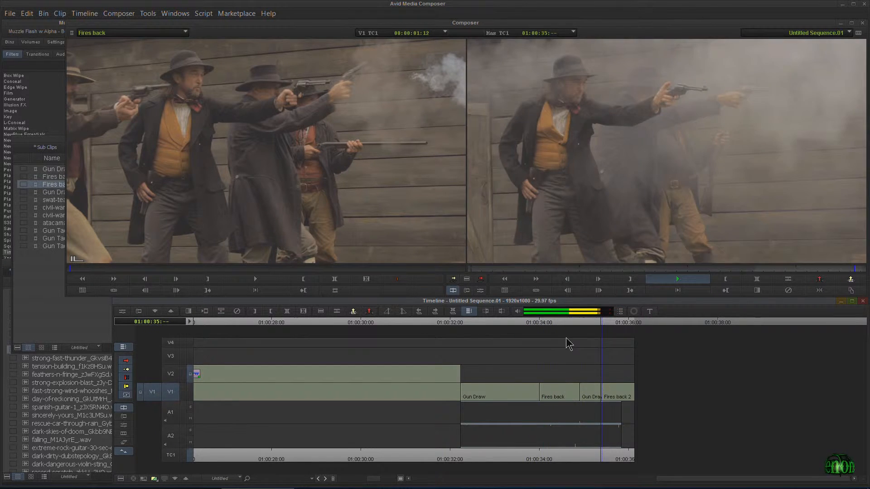
pyautogui.press('space')
pyautogui.moveTo(597, 328); pyautogui.dragTo(524, 329)
pyautogui.press('space')
pyautogui.press('space')
pyautogui.press('space')
pyautogui.press('space')
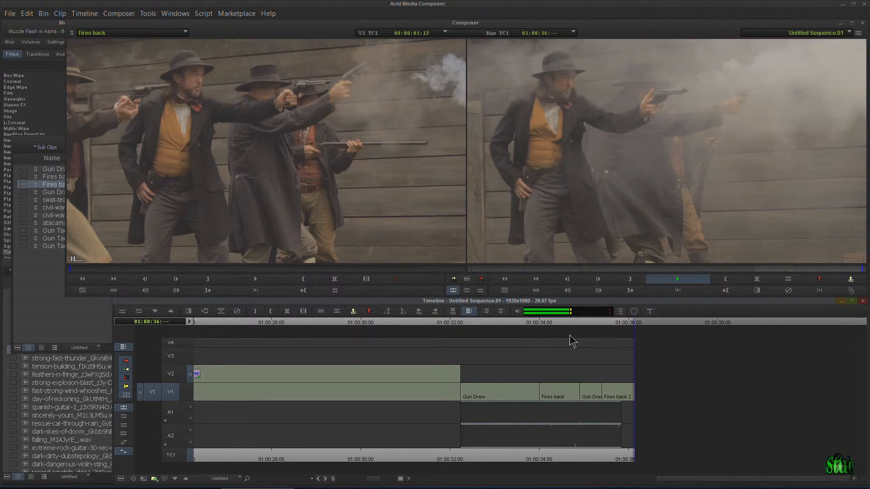
pyautogui.moveTo(608, 331); pyautogui.dragTo(570, 336)
pyautogui.press('space')
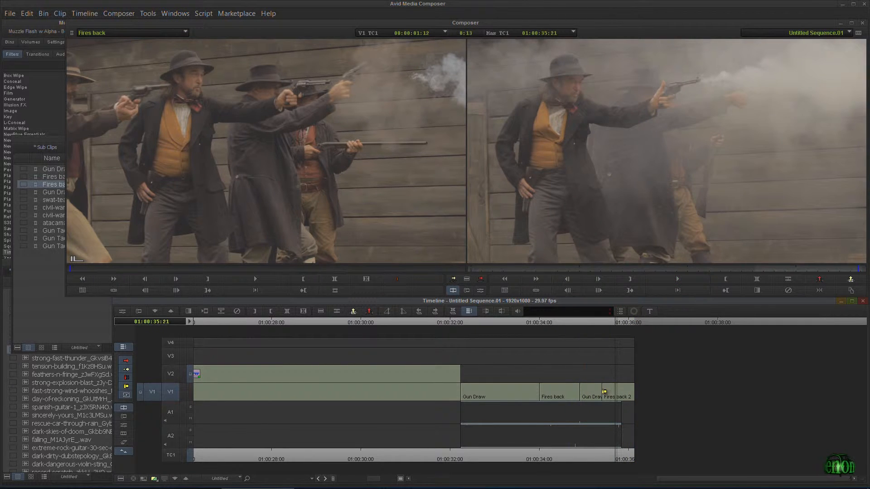
# Step: Trim the cut between "Gun Draw 2" and "Fires back 2" earlier, and roll the cut from "Fires back" to "Gun Draw 2" back to 01:00:34:23
pyautogui.click(603, 393)
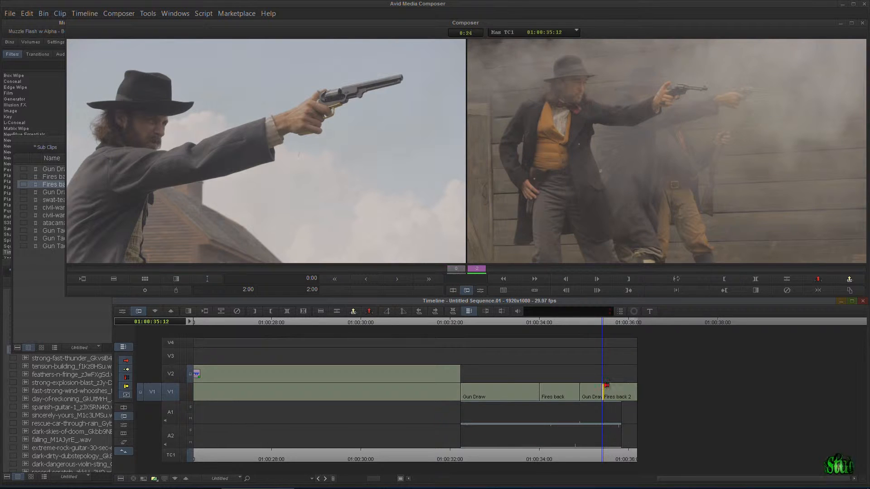
pyautogui.moveTo(600, 323); pyautogui.dragTo(566, 335)
pyautogui.press('space')
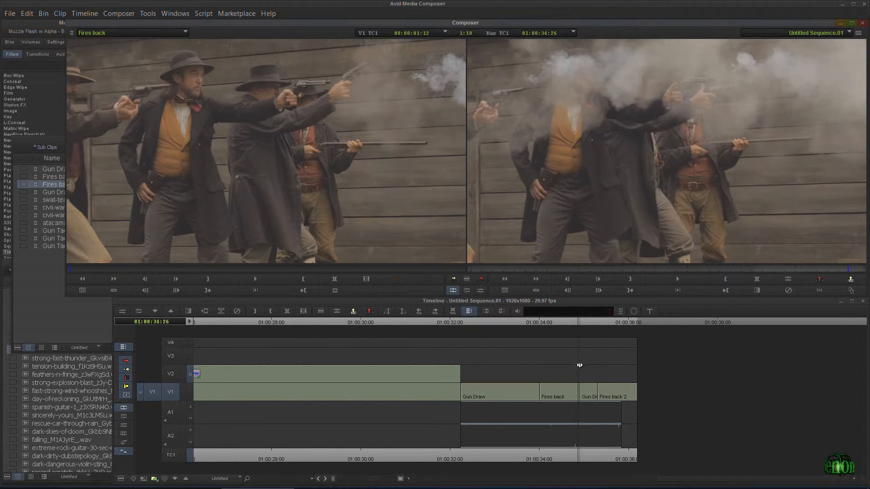
pyautogui.click(579, 392)
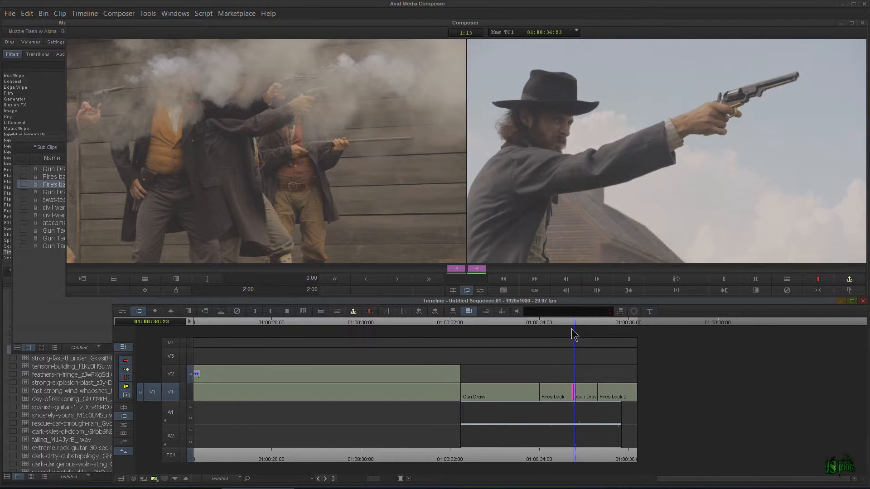
pyautogui.moveTo(573, 323); pyautogui.dragTo(440, 331)
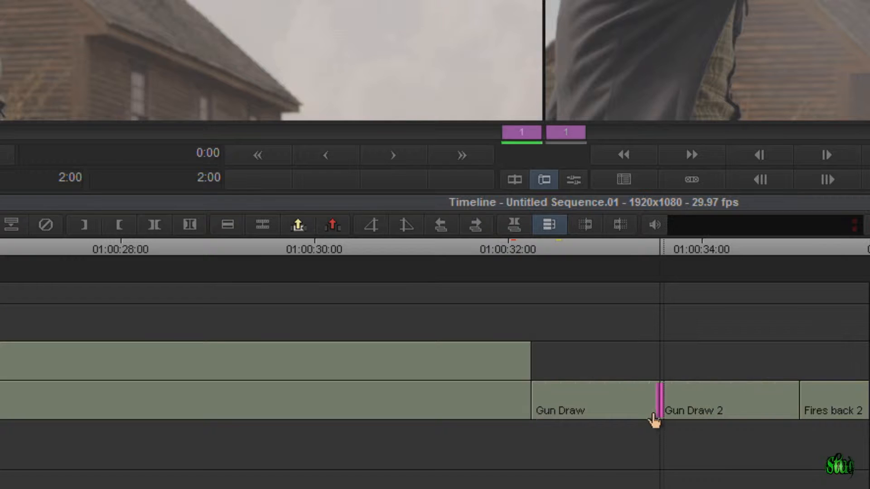
pyautogui.moveTo(655, 420); pyautogui.dragTo(692, 389)
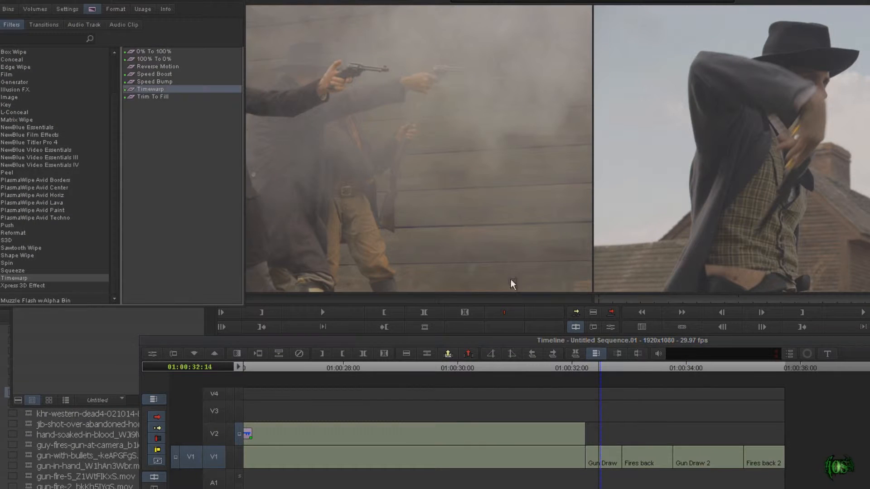
pyautogui.moveTo(511, 281); pyautogui.dragTo(603, 459)
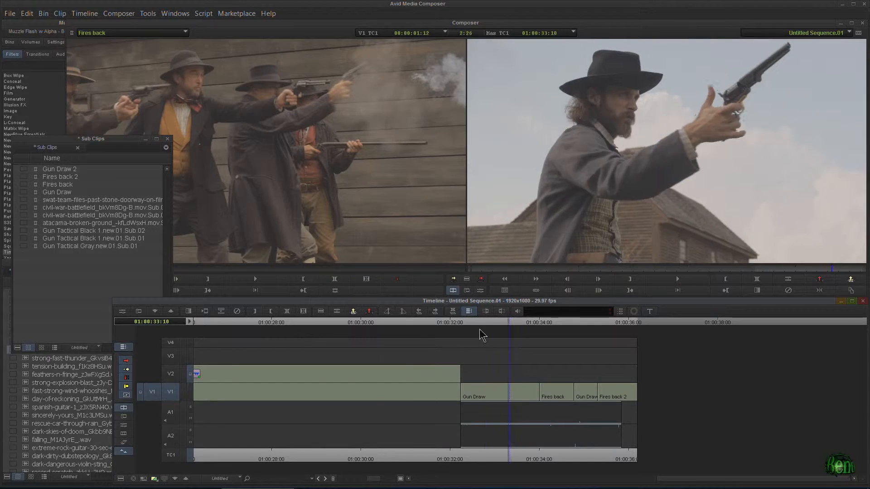
pyautogui.moveTo(479, 331); pyautogui.dragTo(489, 347)
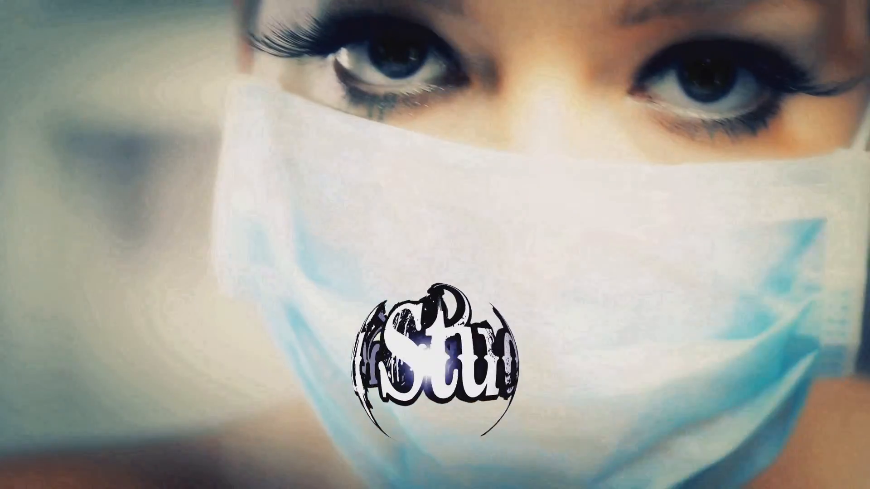